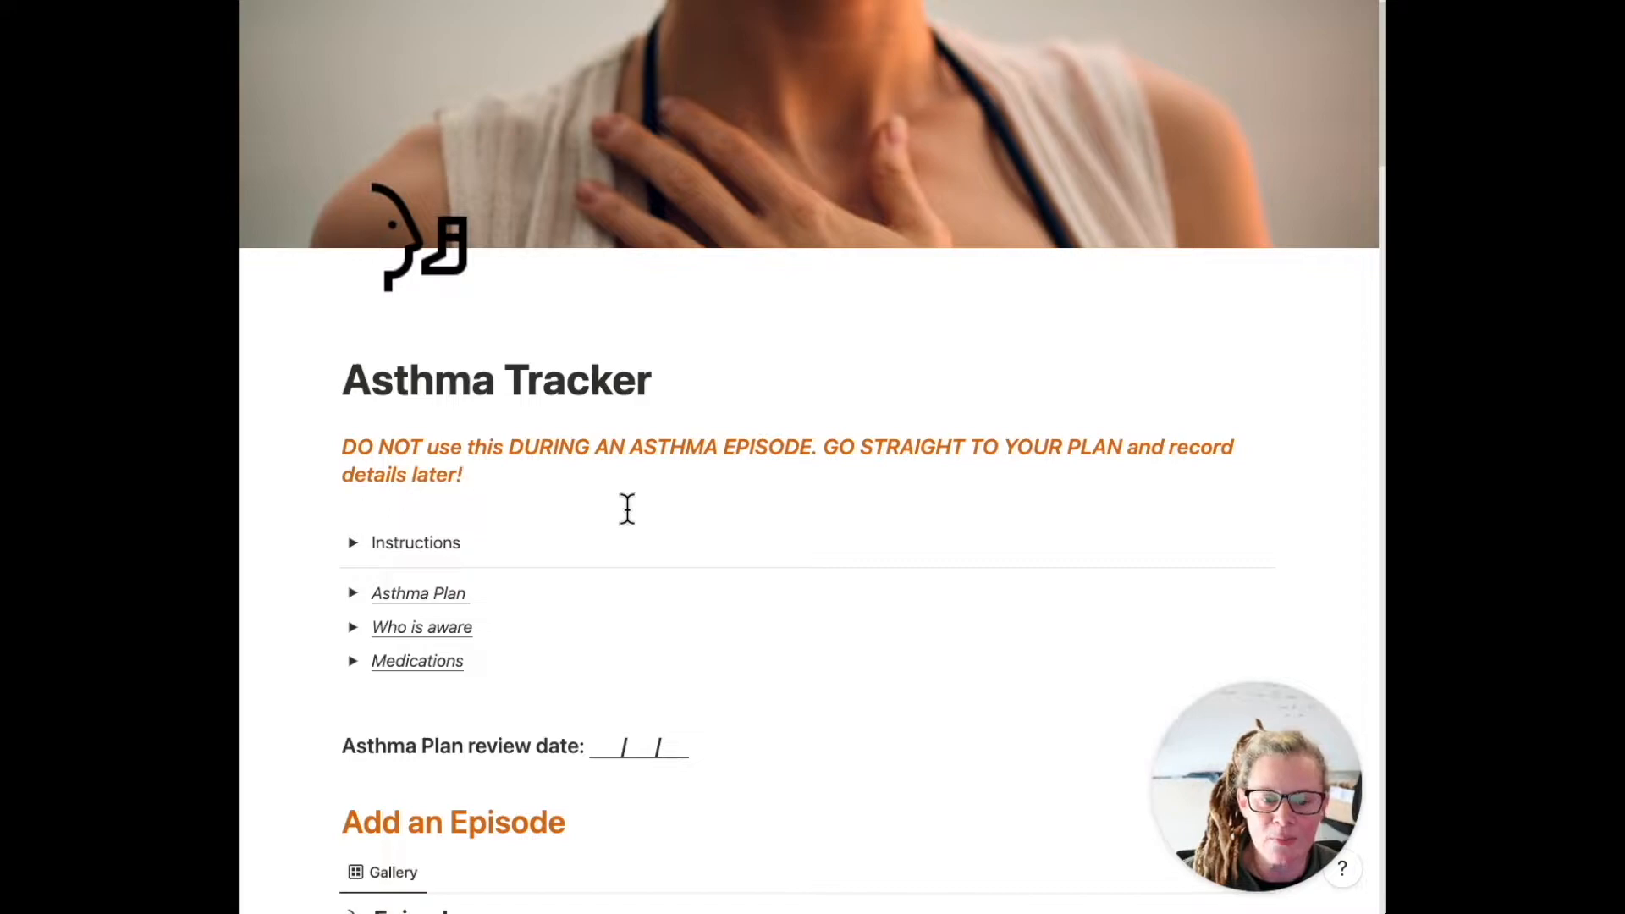
Examine the contents of the Instructions, Asthma Plan, Who is aware and Medications sections, collapsing each one after reading
scroll(554, 489, down, 3)
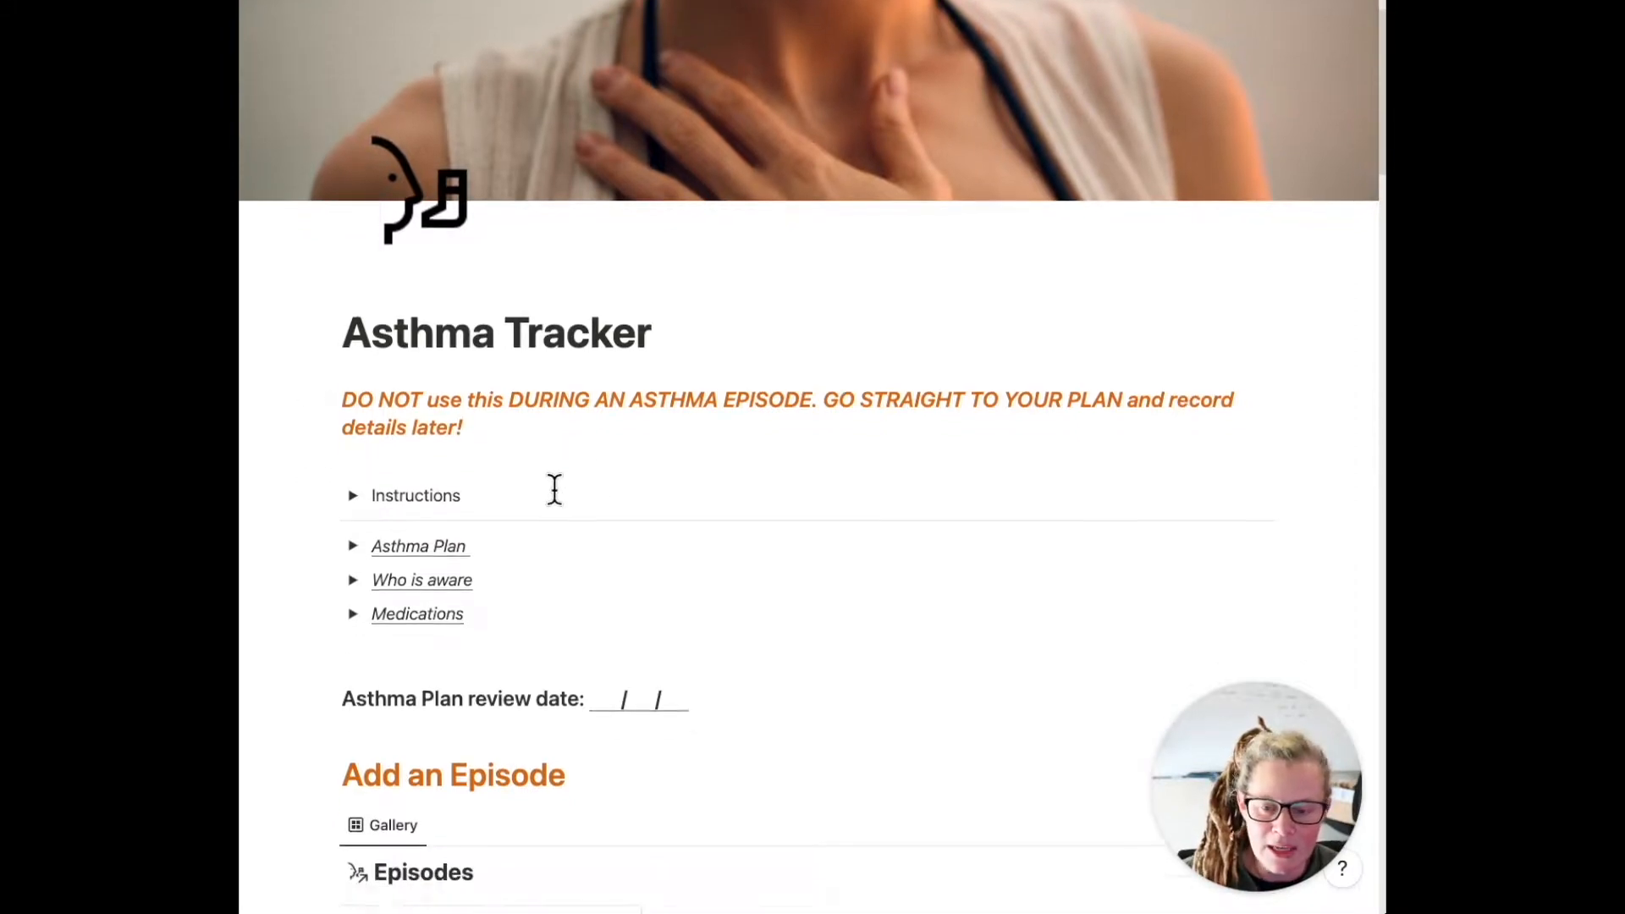
scroll(554, 490, down, 4)
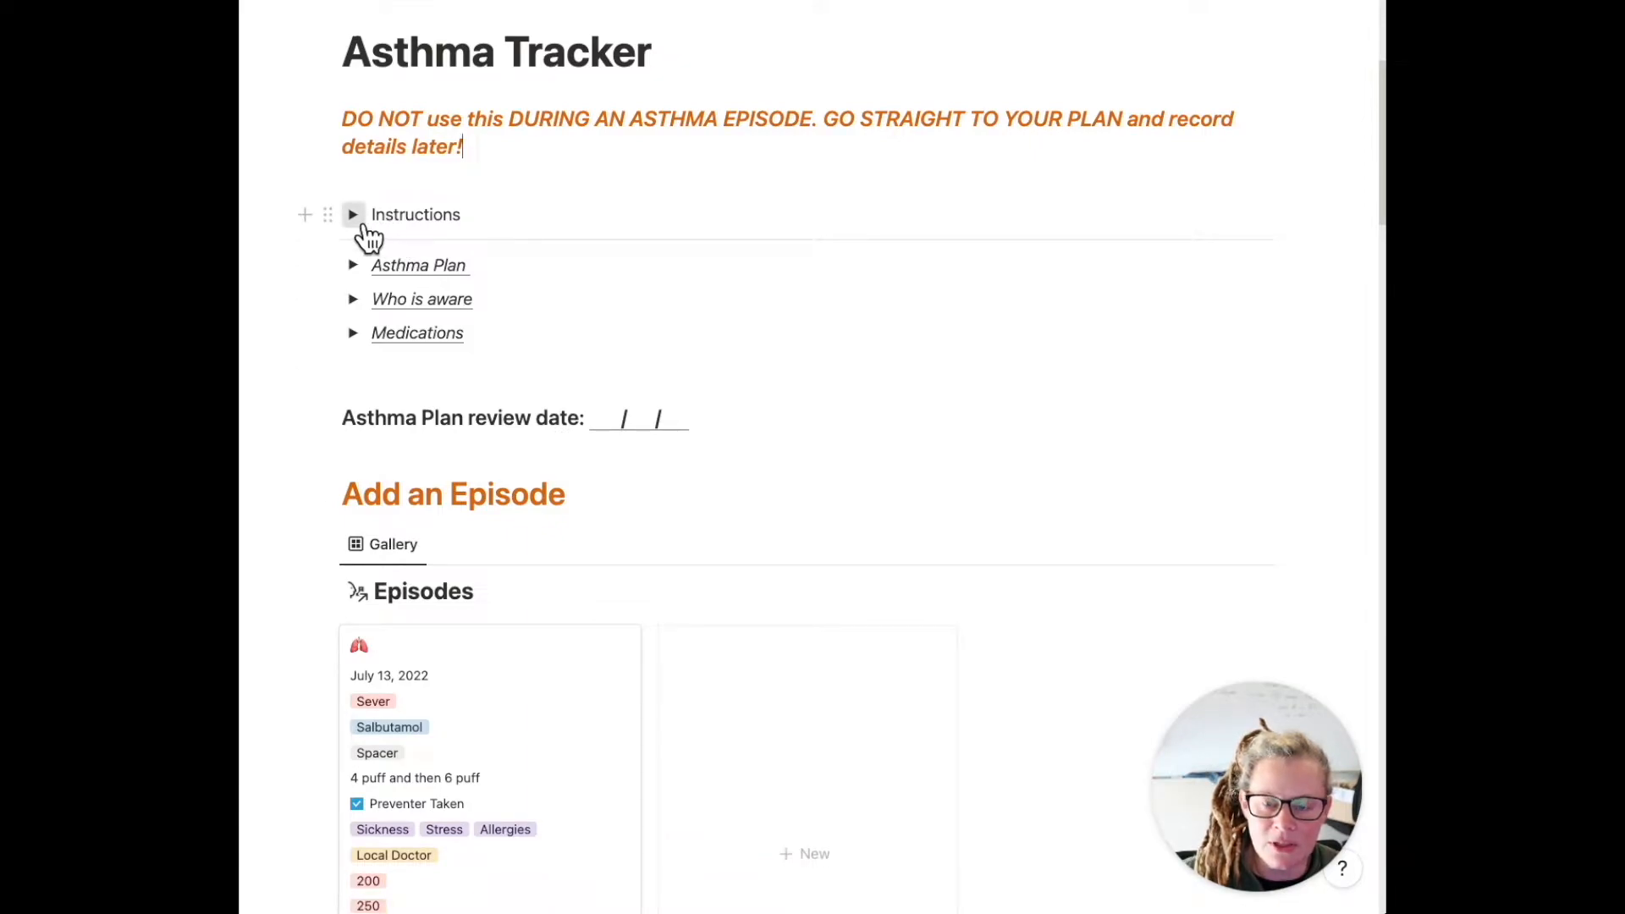
click(355, 218)
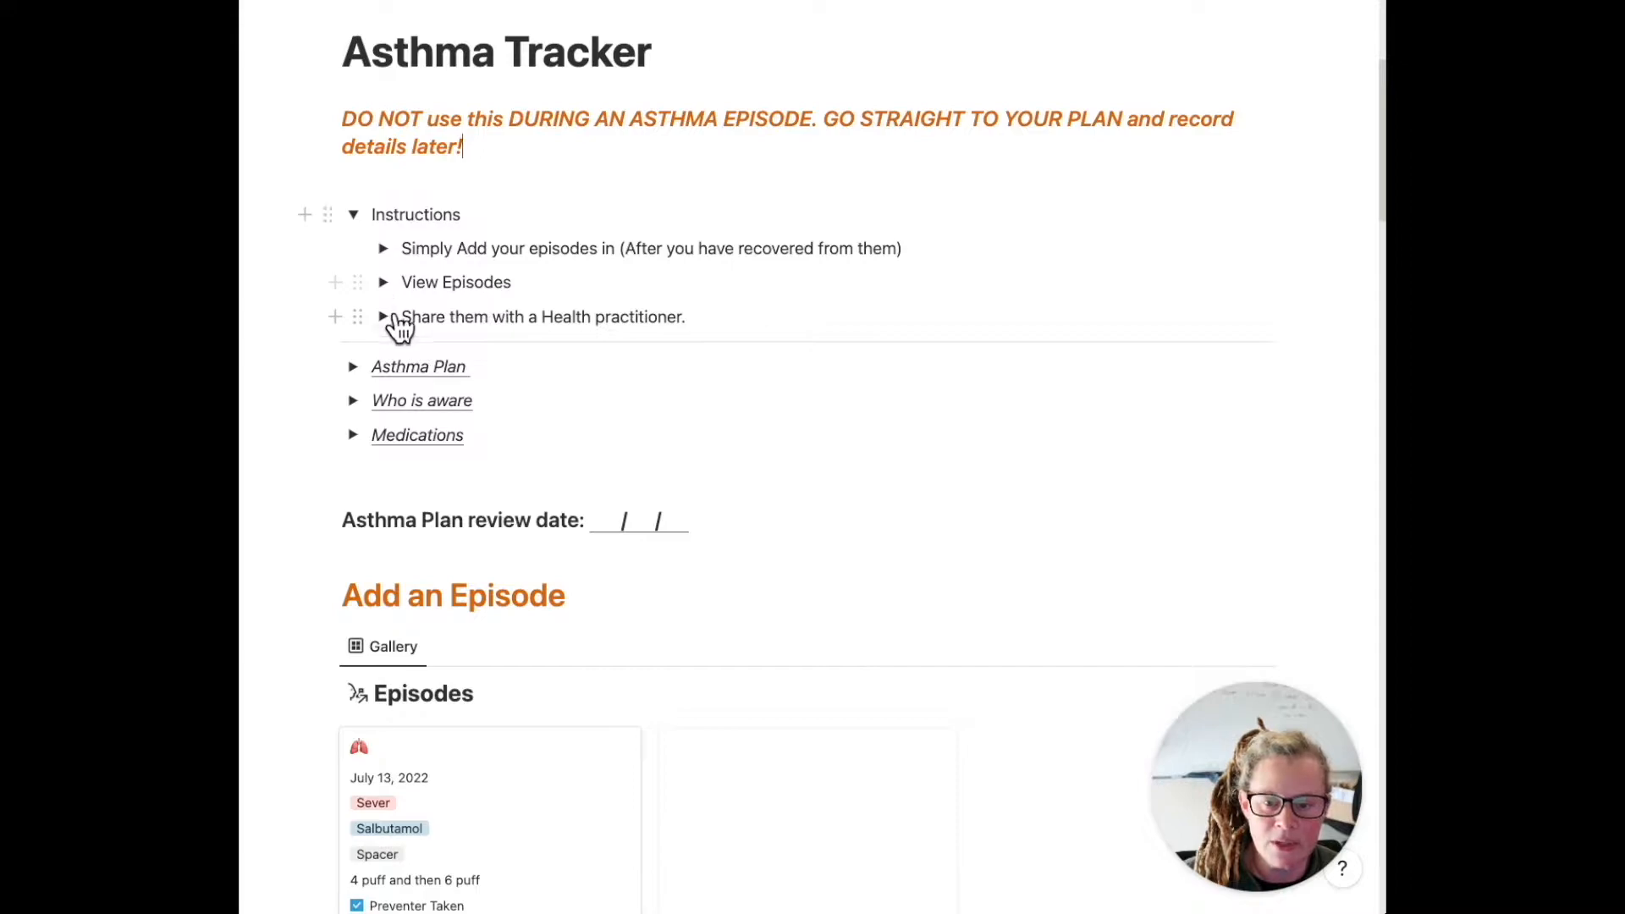
click(355, 217)
scroll(362, 227, down, 2)
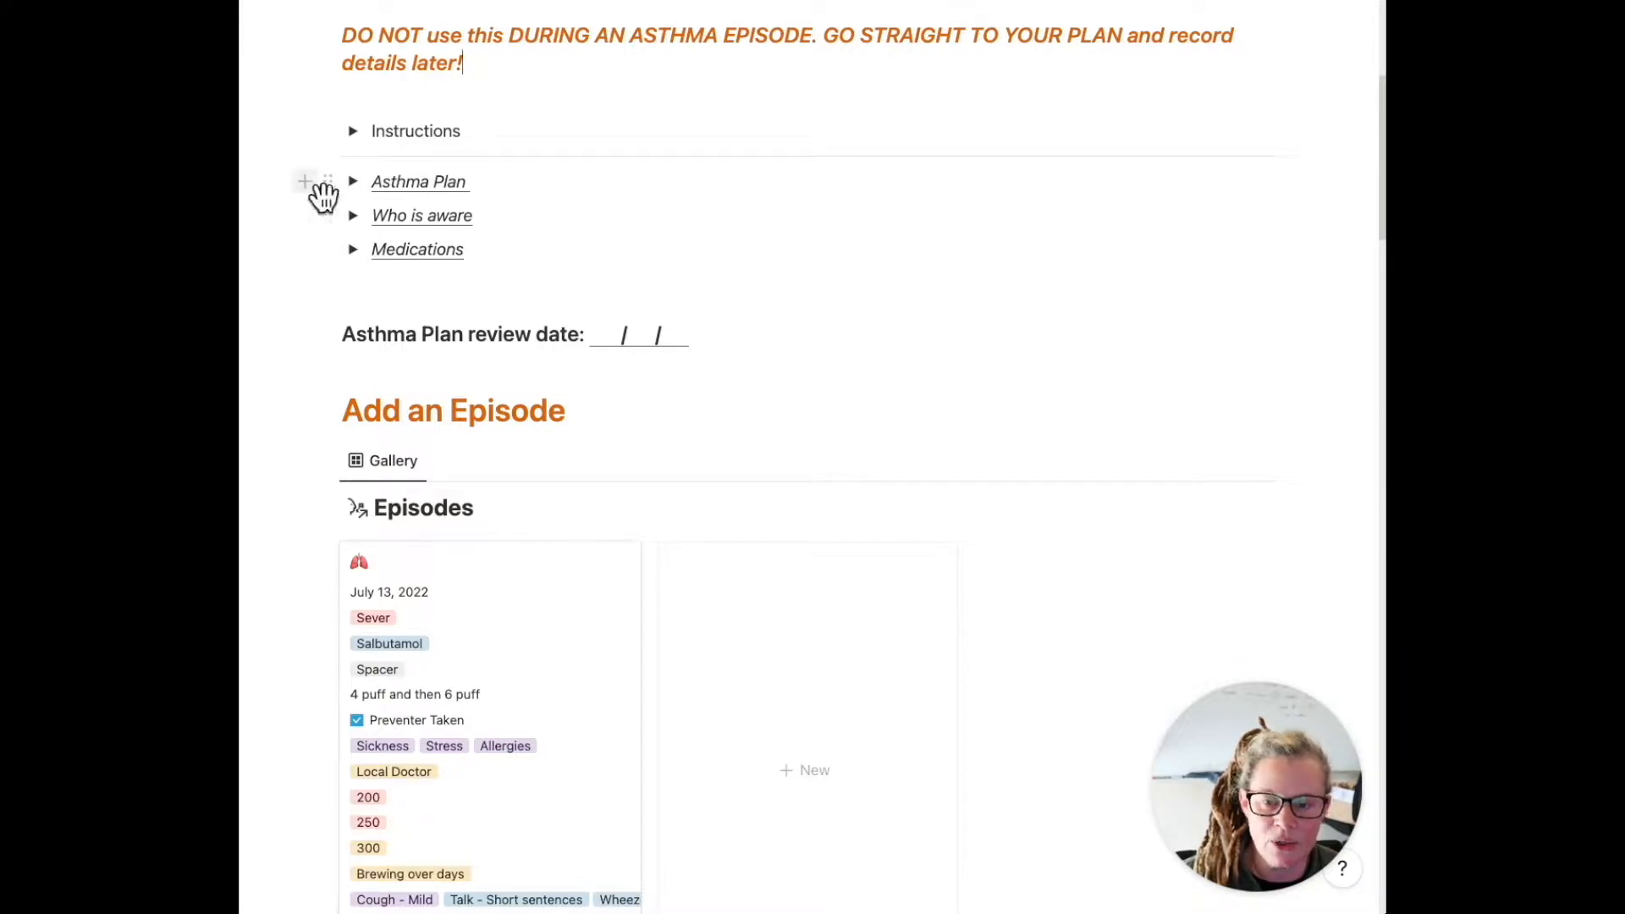
click(353, 182)
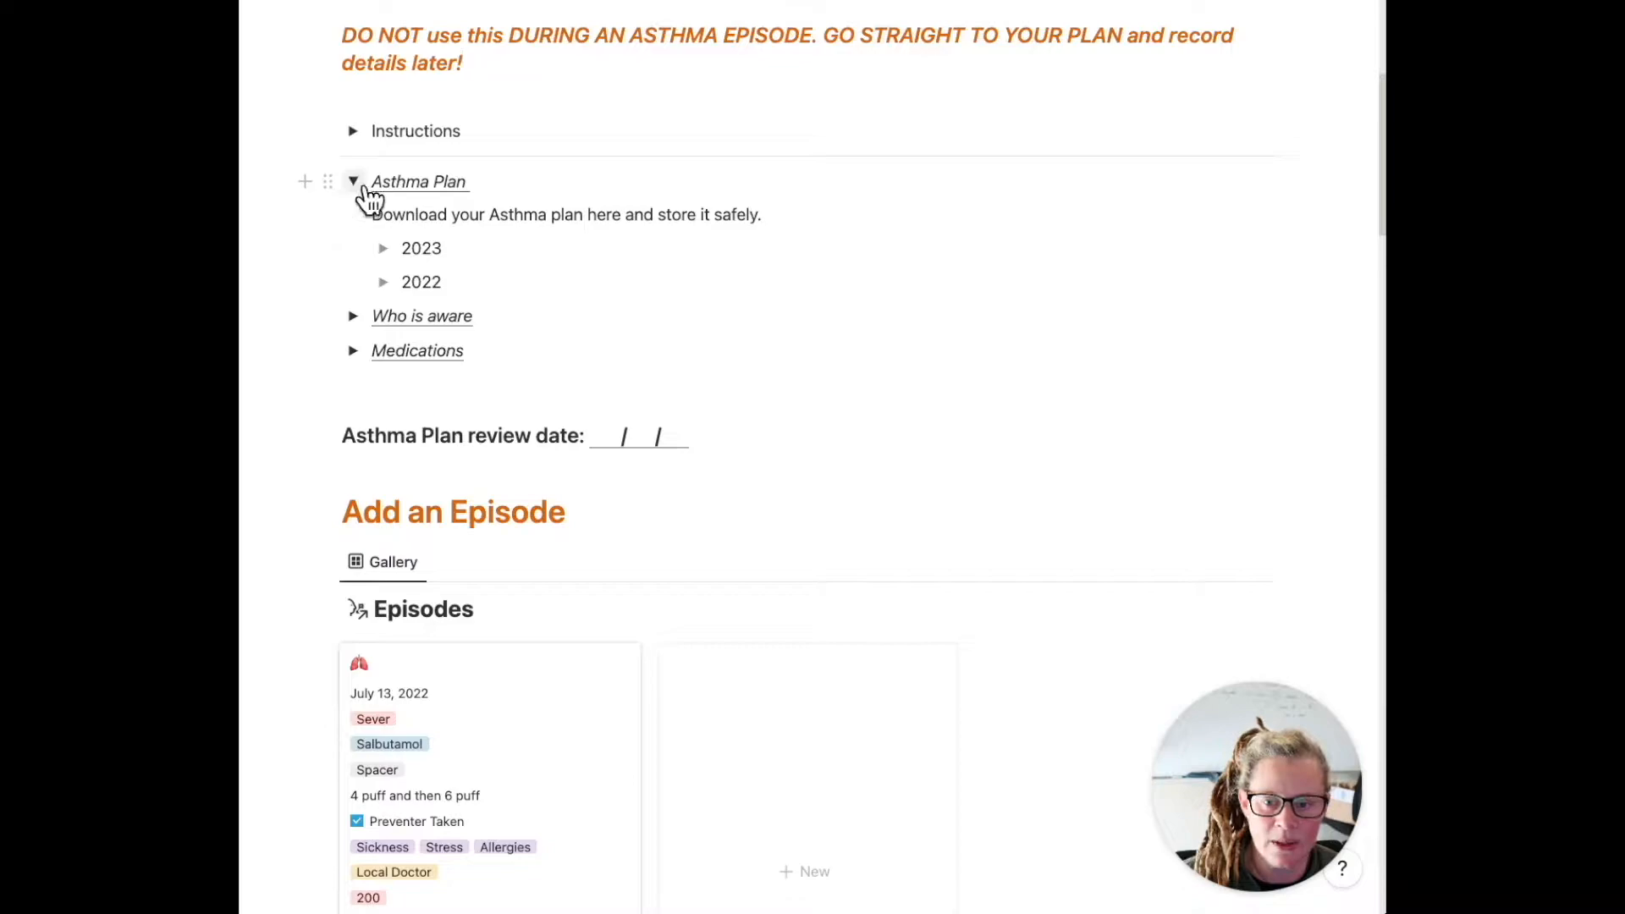
click(353, 182)
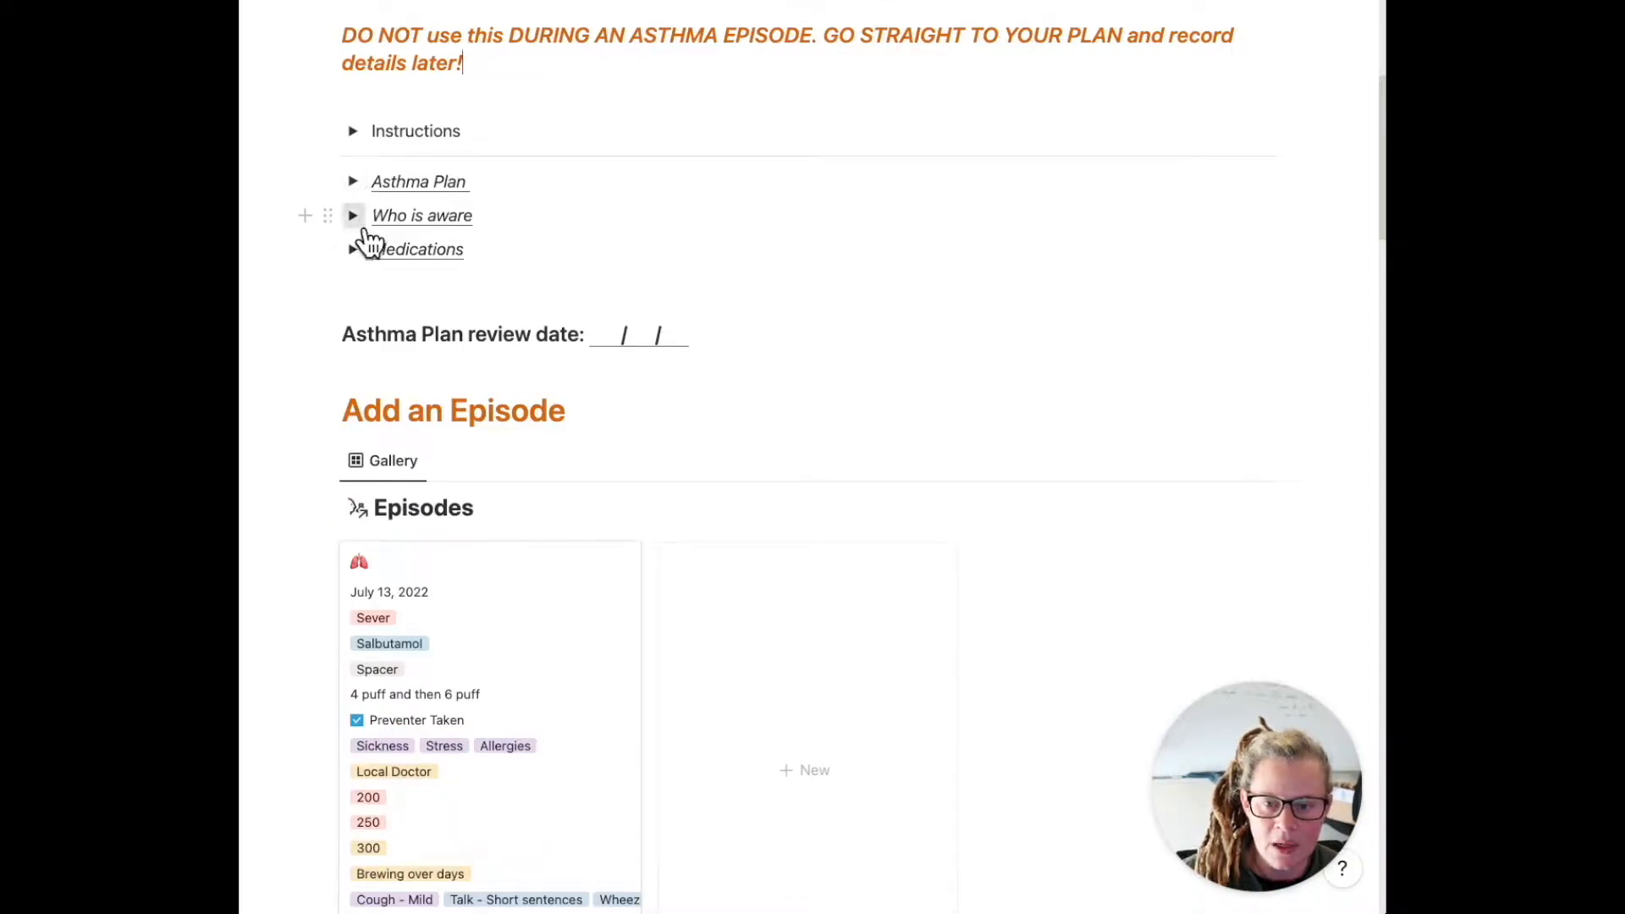
click(353, 216)
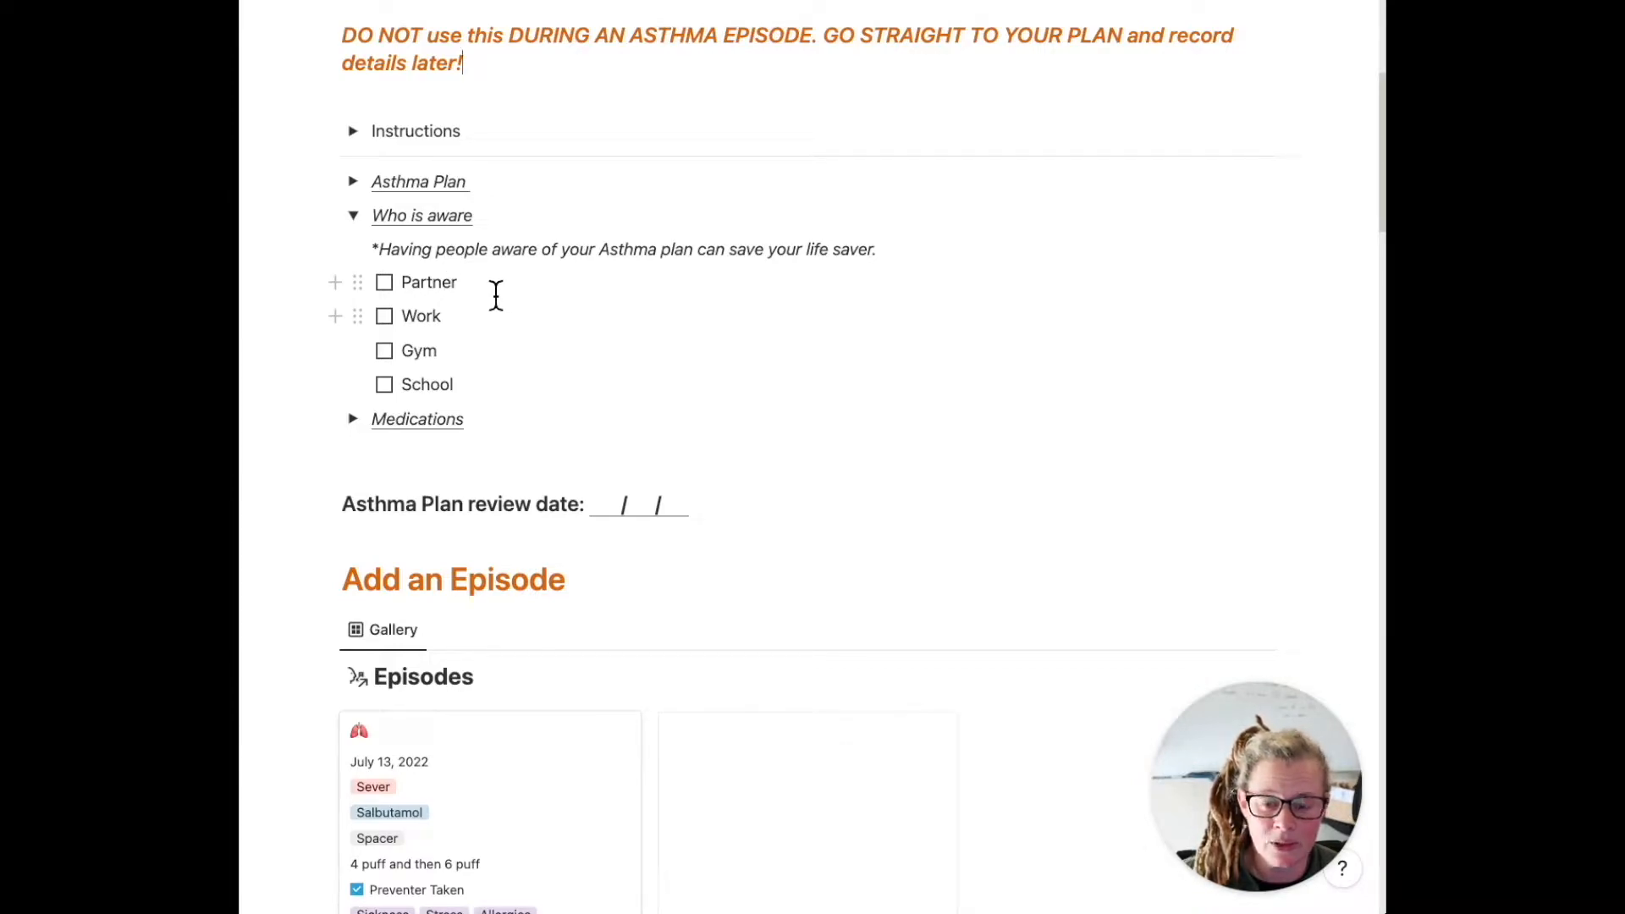
click(353, 218)
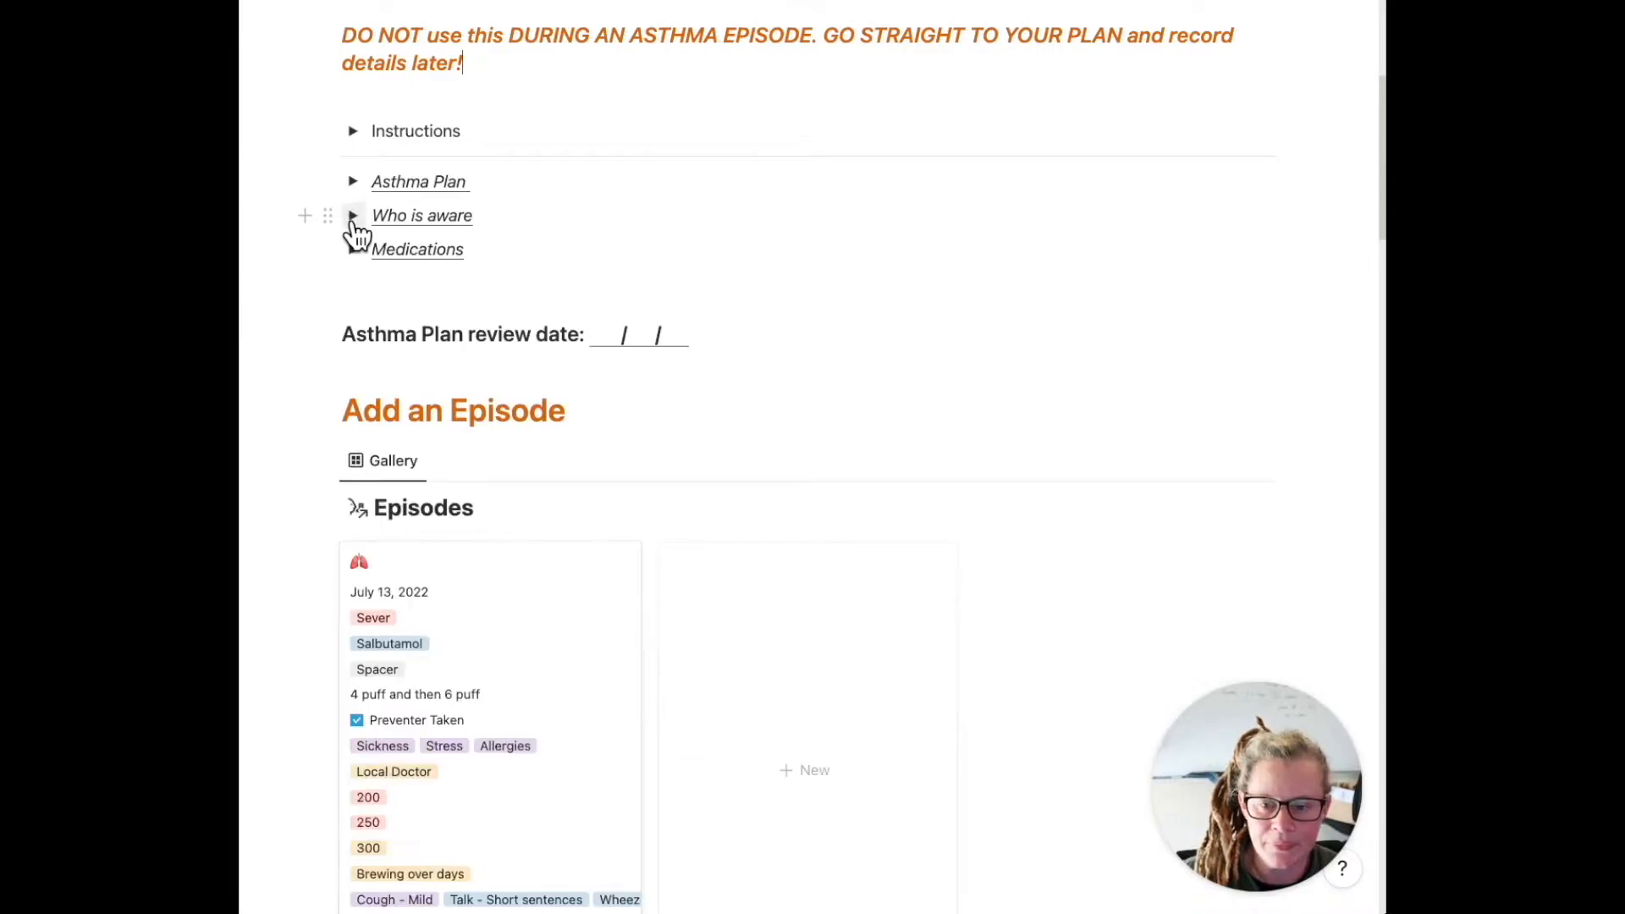
scroll(356, 231, down, 1)
click(354, 206)
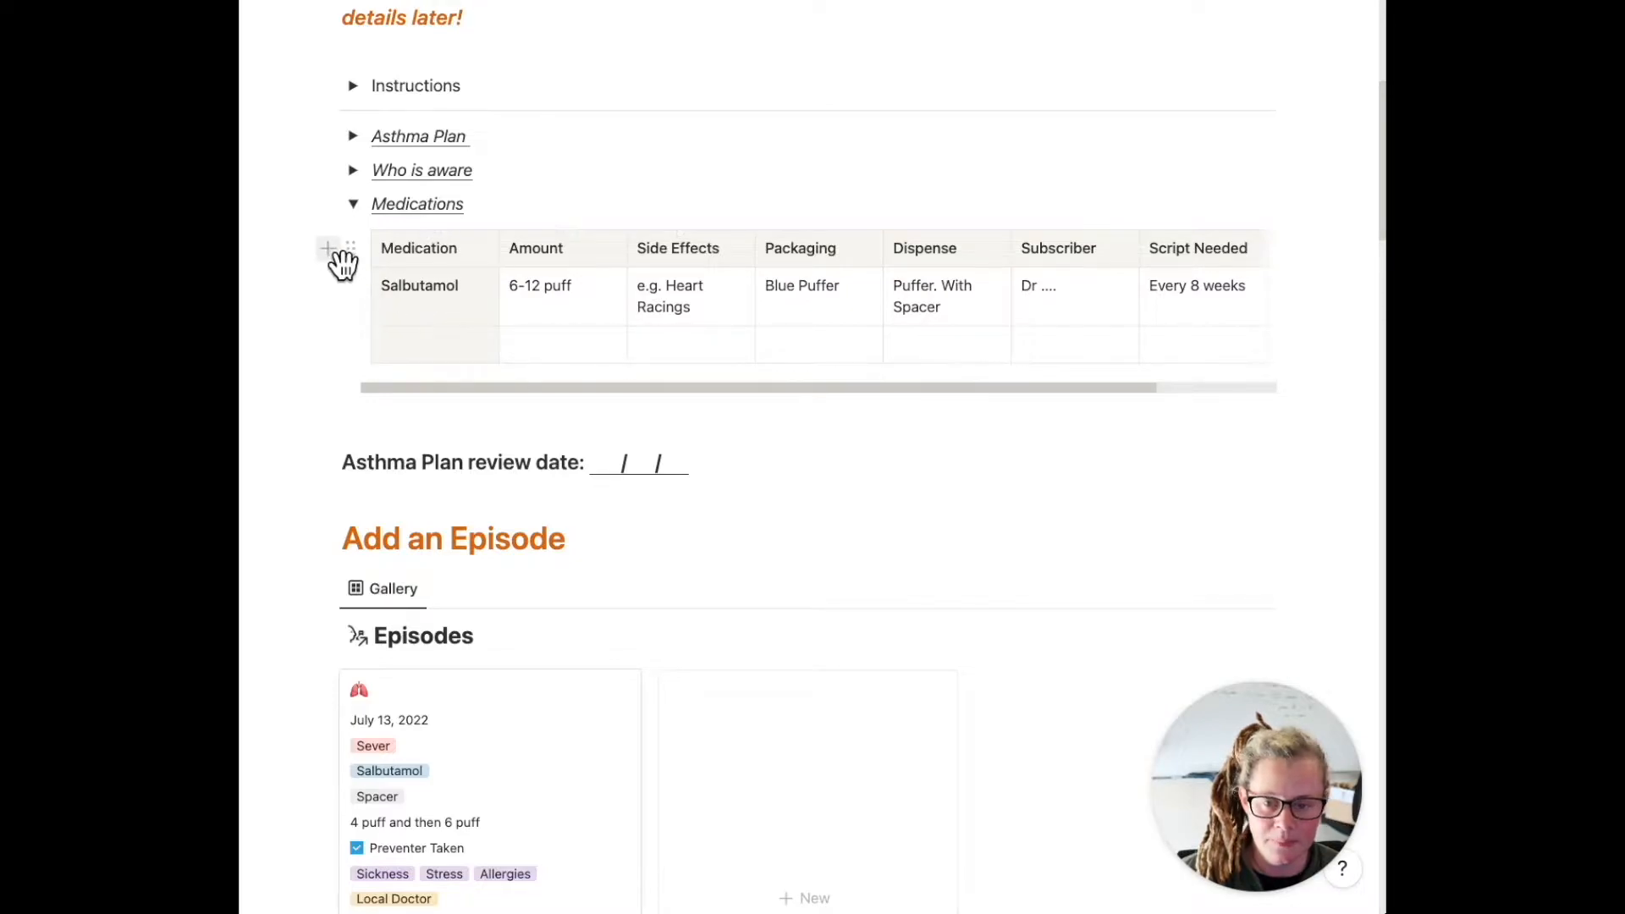
click(353, 205)
Create a new entry in the Episodes gallery and set its Date to July 22, 2022
scroll(356, 223, down, 2)
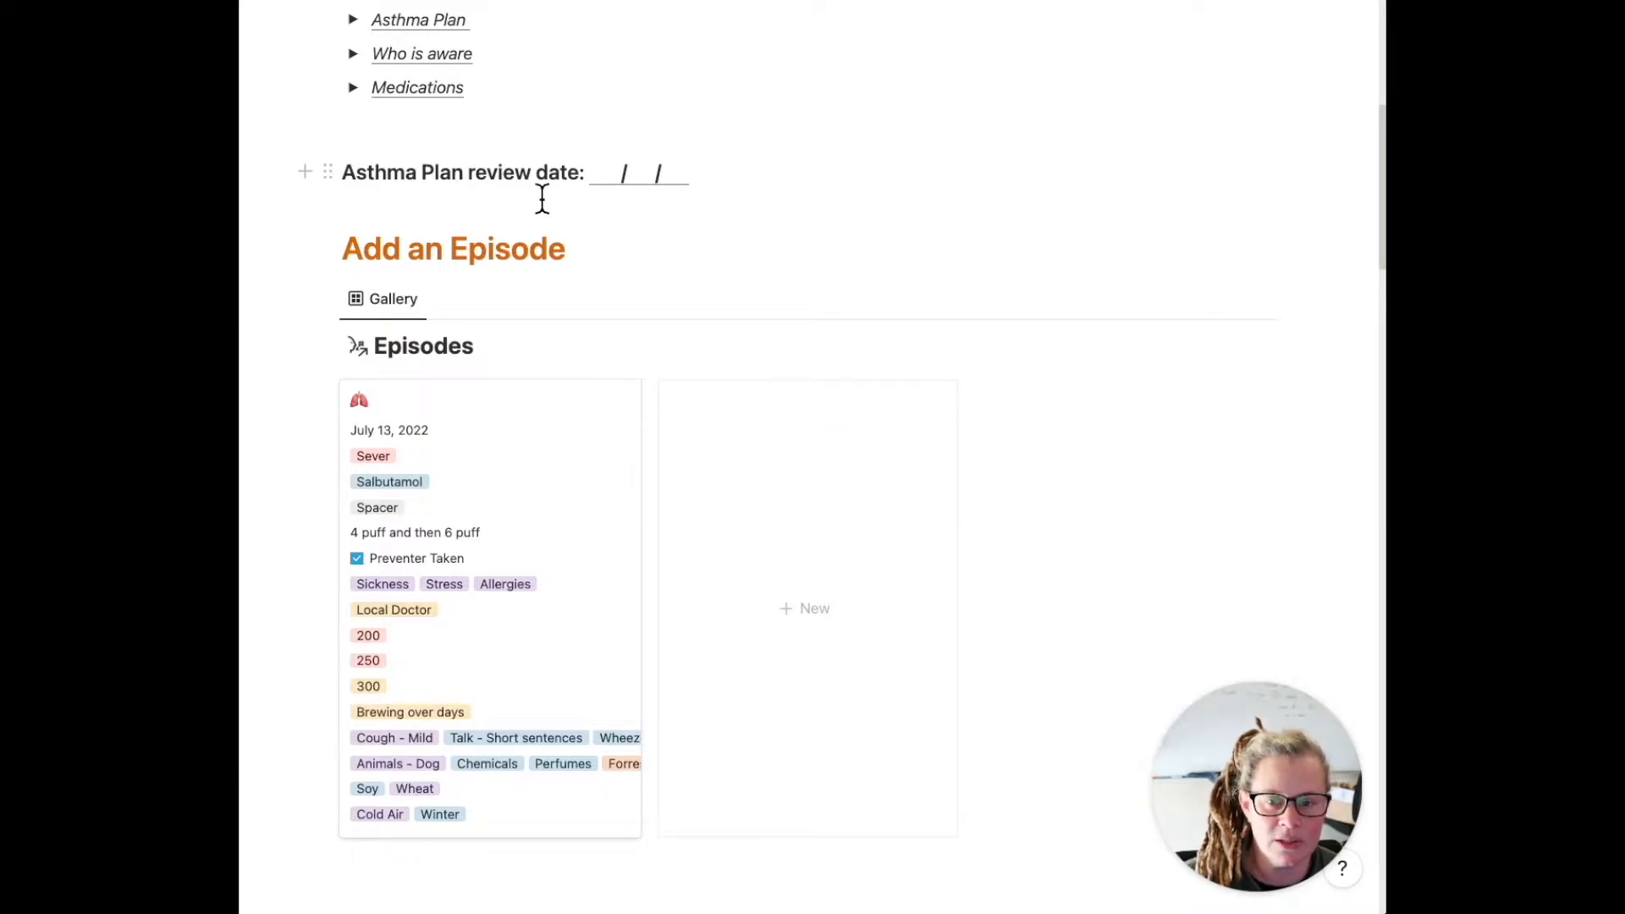
scroll(538, 189, down, 1)
scroll(542, 197, down, 1)
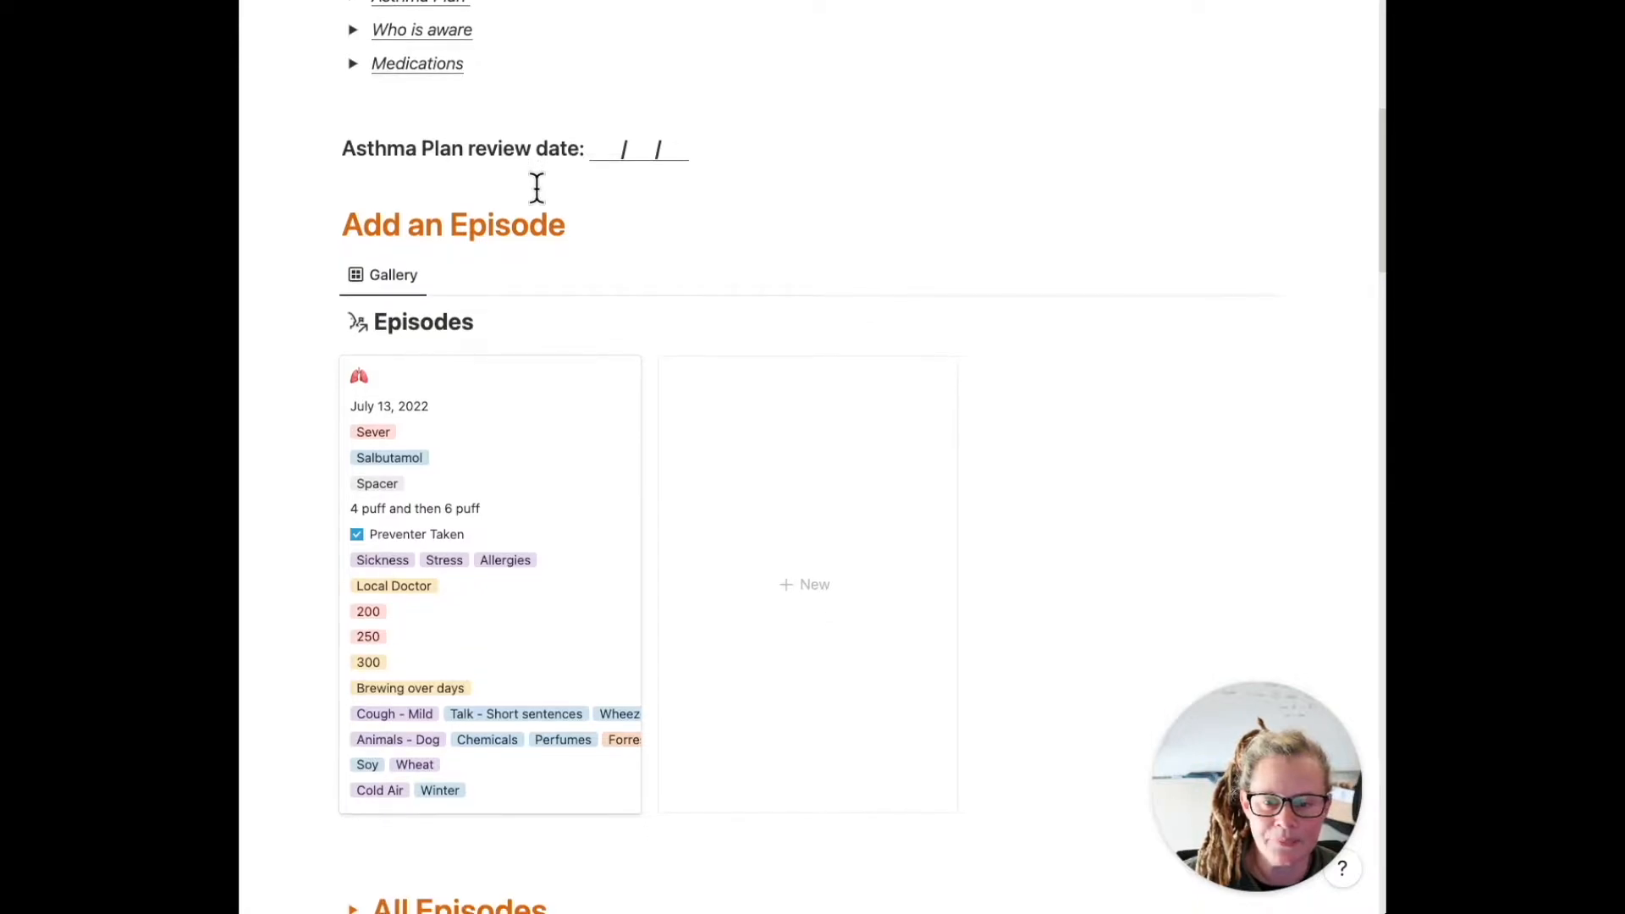
scroll(536, 187, down, 4)
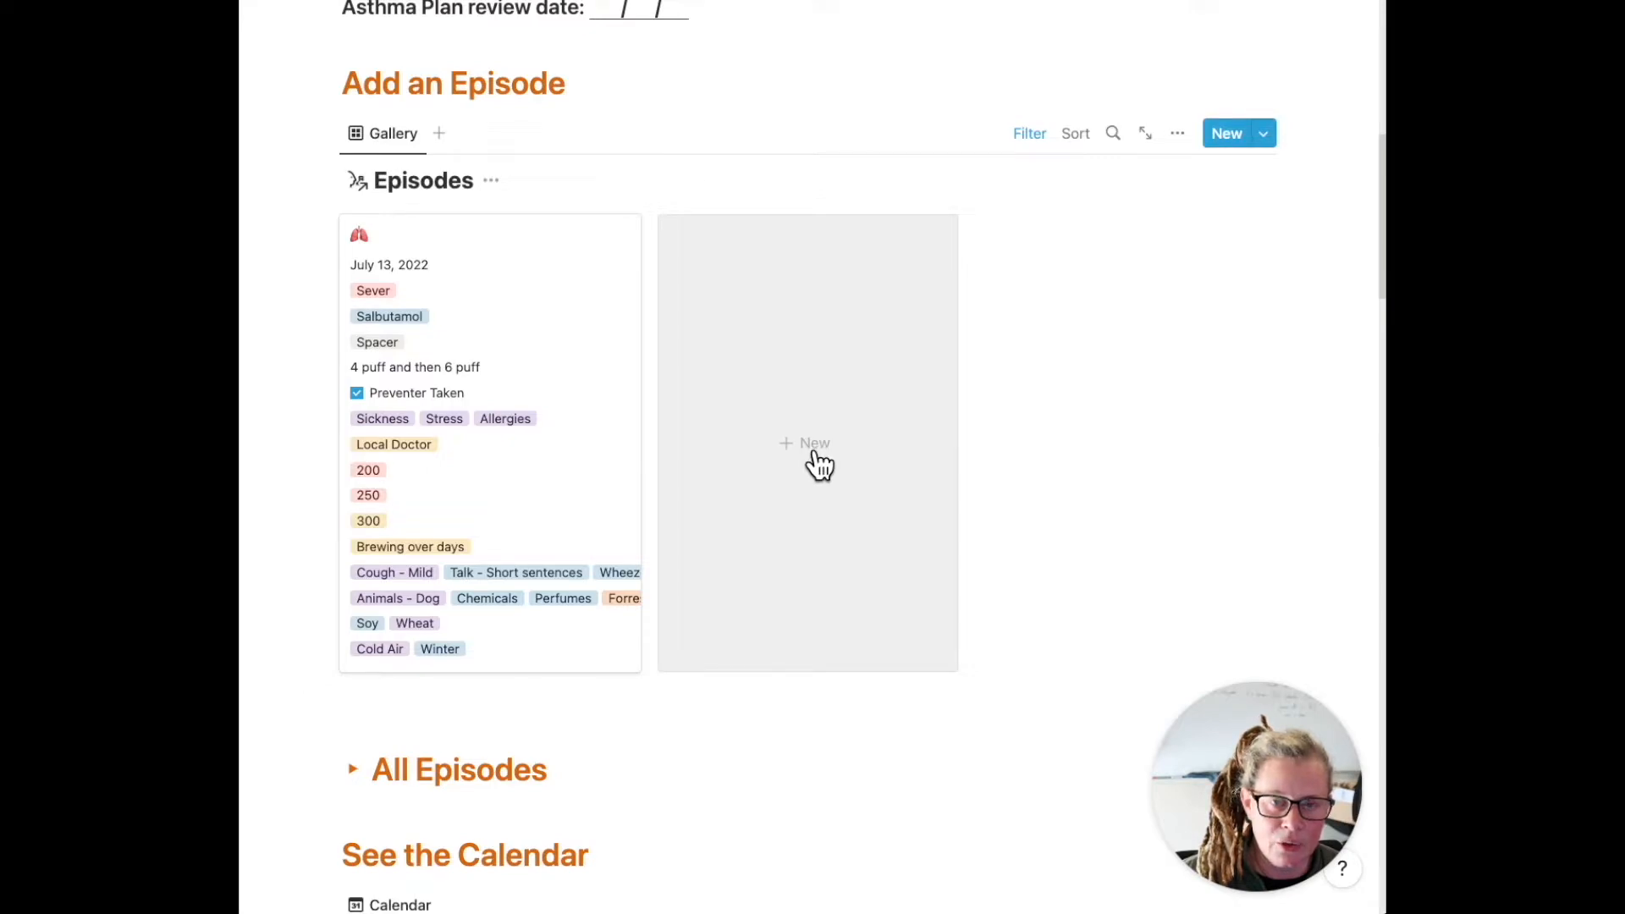
click(819, 462)
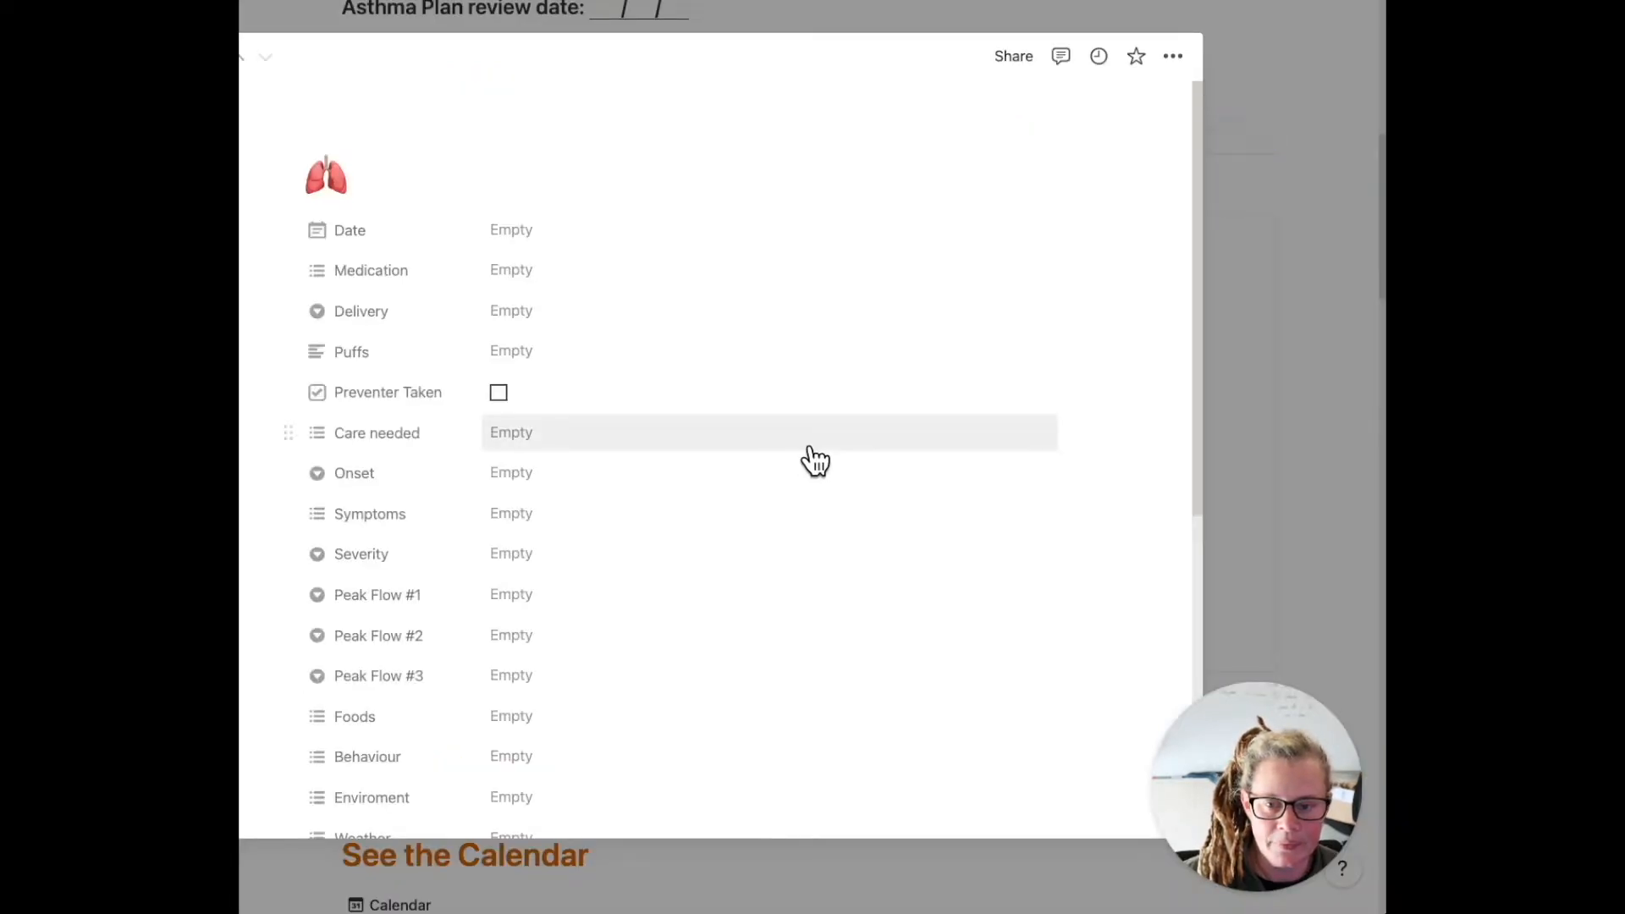
click(533, 241)
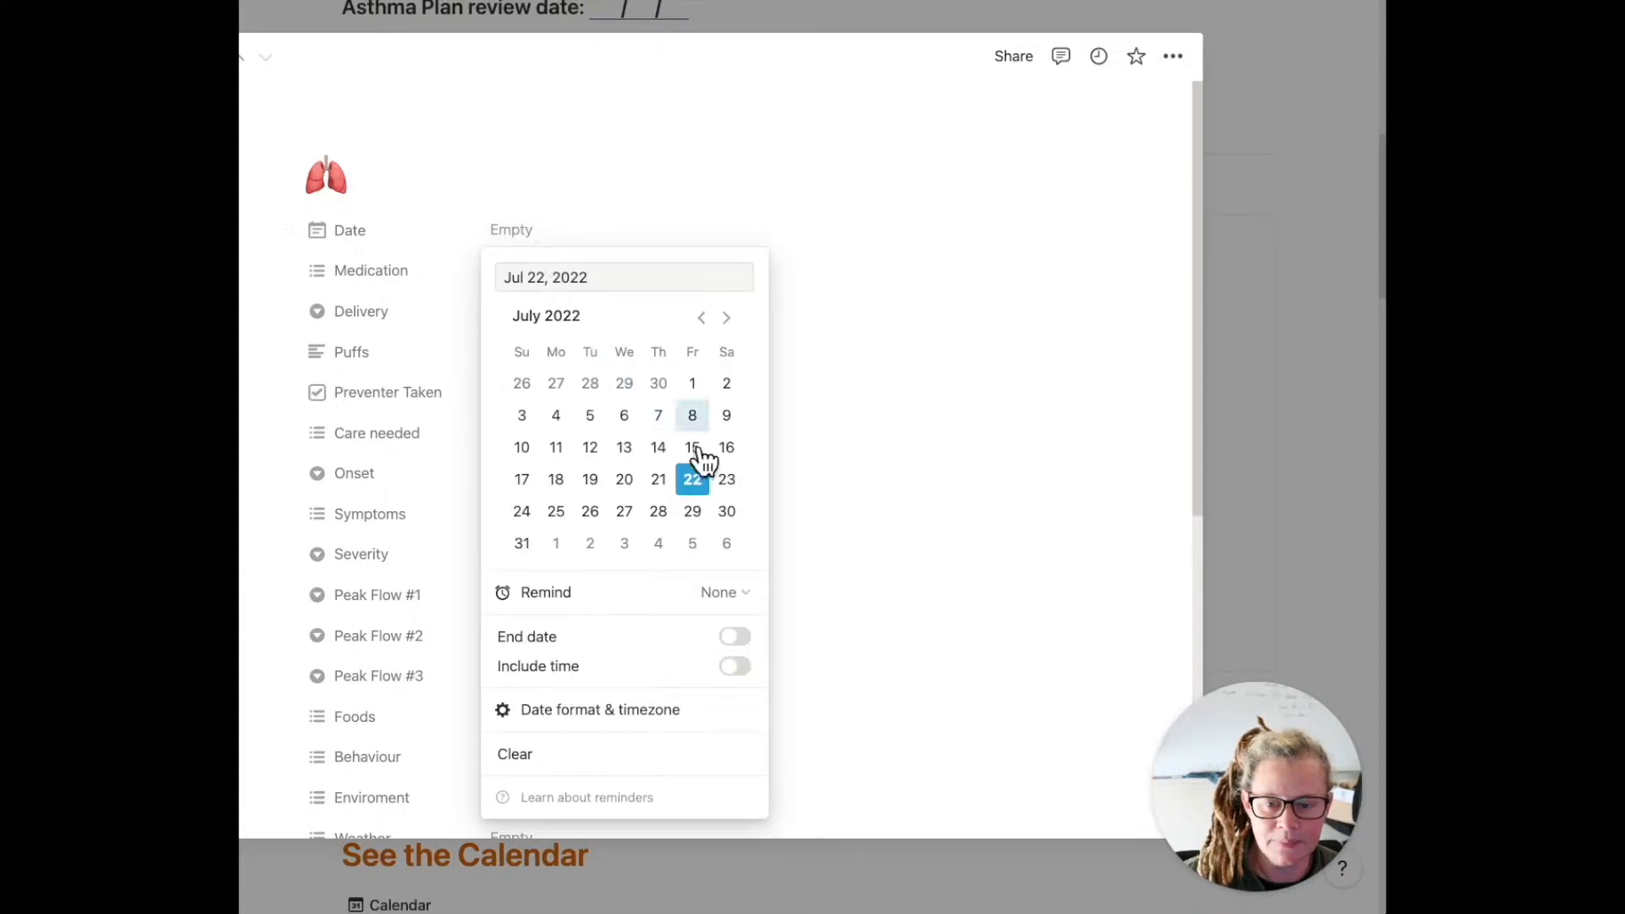
click(460, 282)
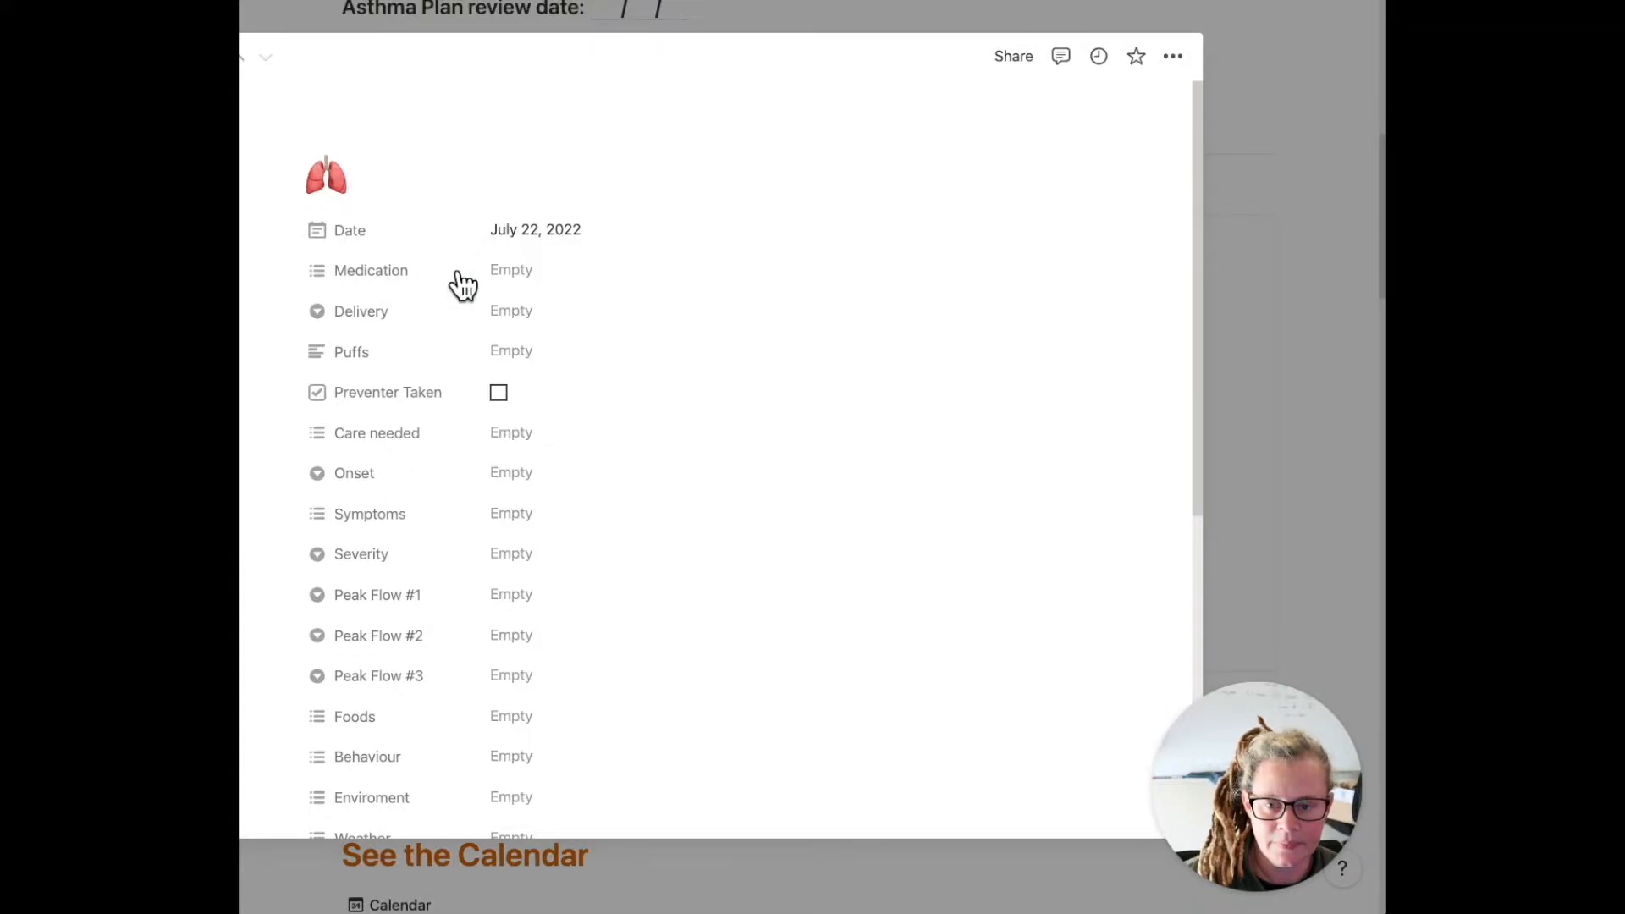
Set the new episode's Medication to Salbutamol and its Delivery to Spacer
click(522, 281)
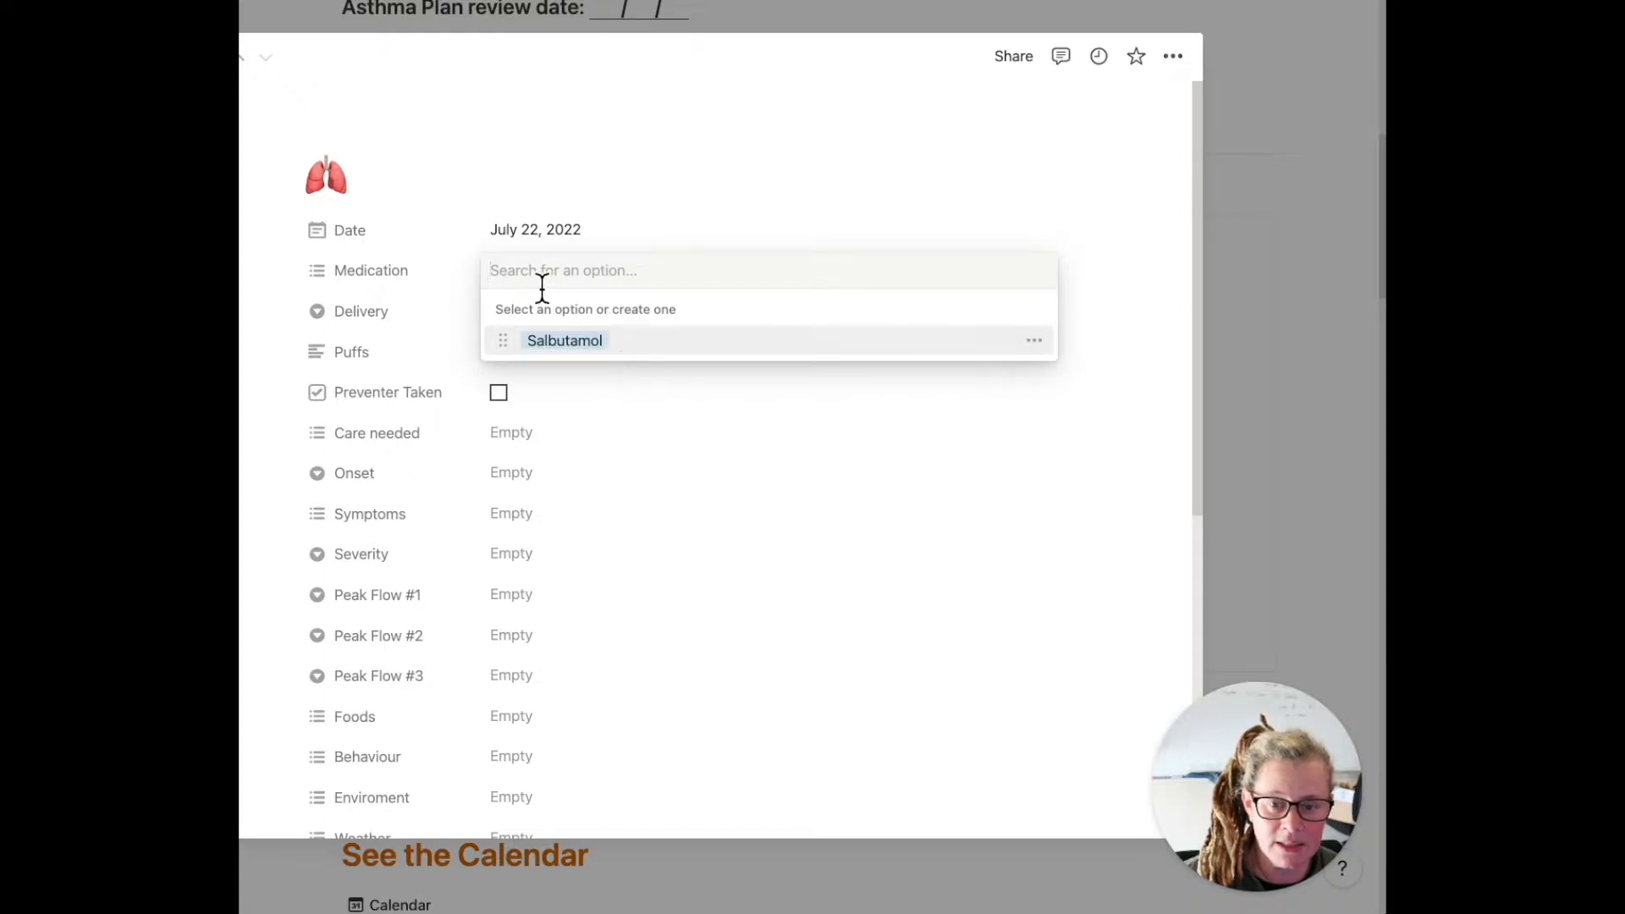
click(611, 347)
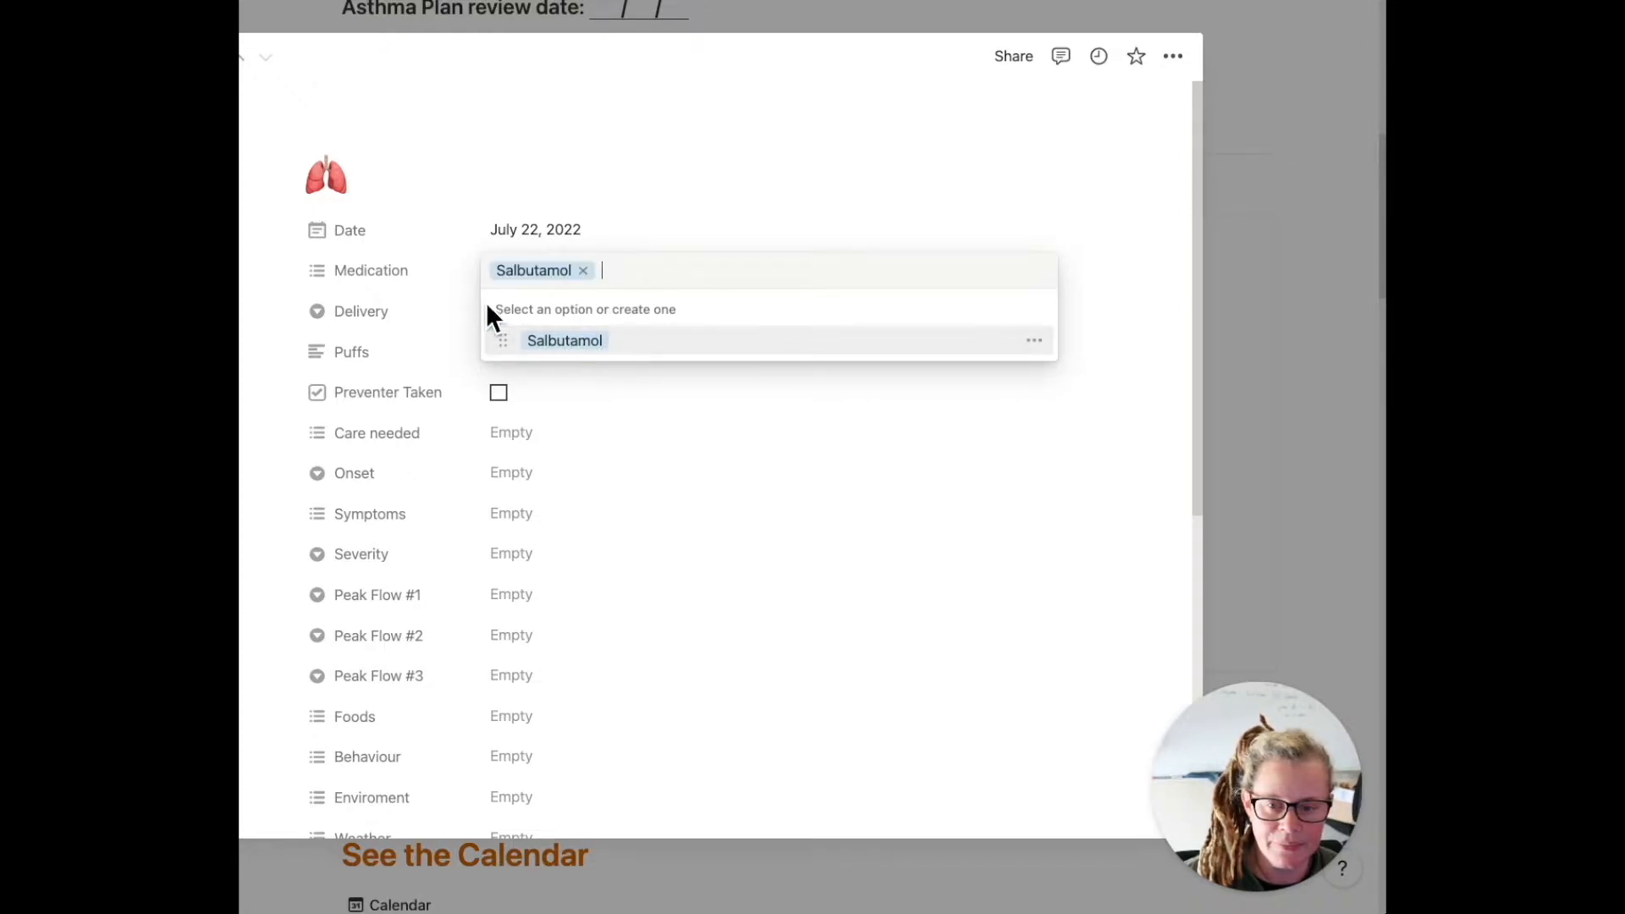
click(465, 314)
click(541, 330)
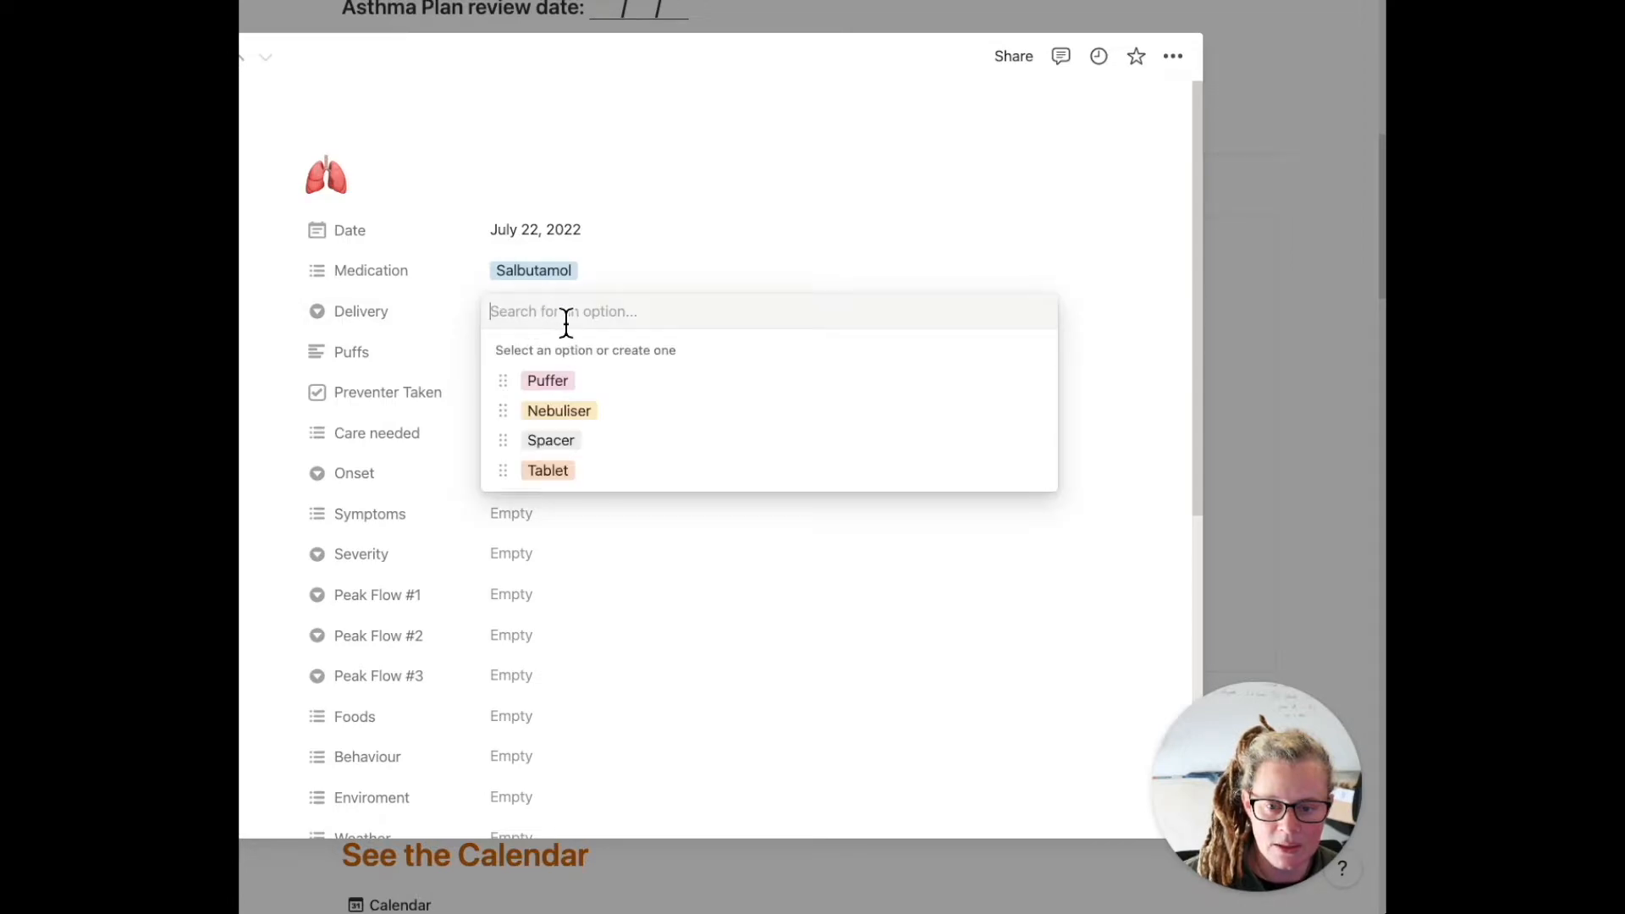
click(582, 451)
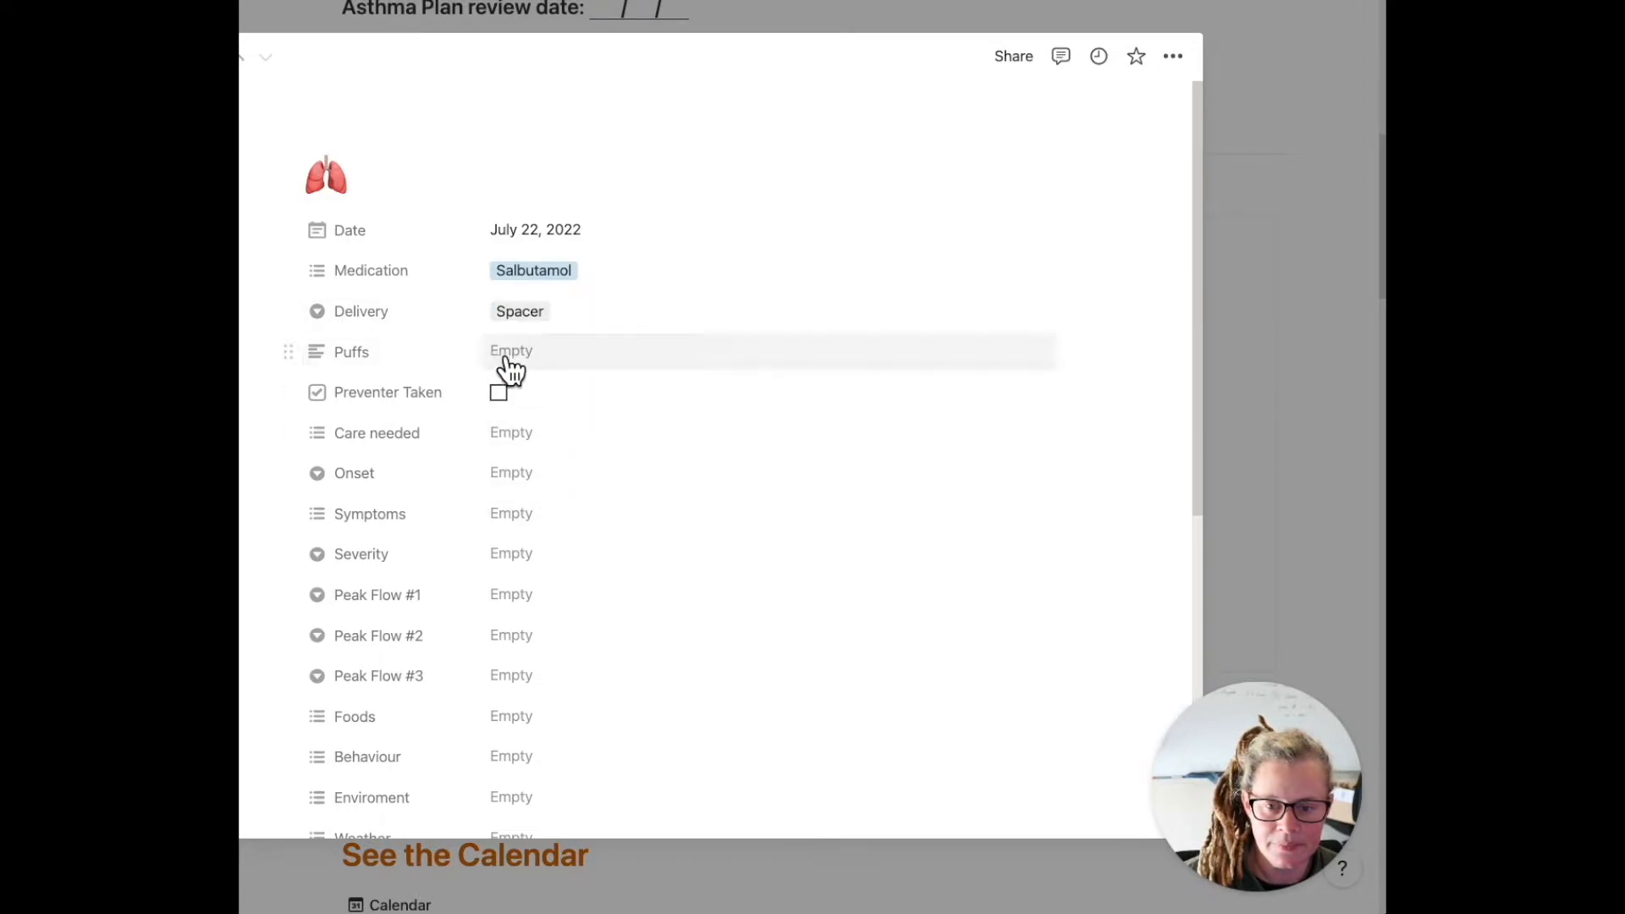
Leave Puffs empty, and set Care needed to Home Treatment and Onset to Brewing over hours
click(518, 351)
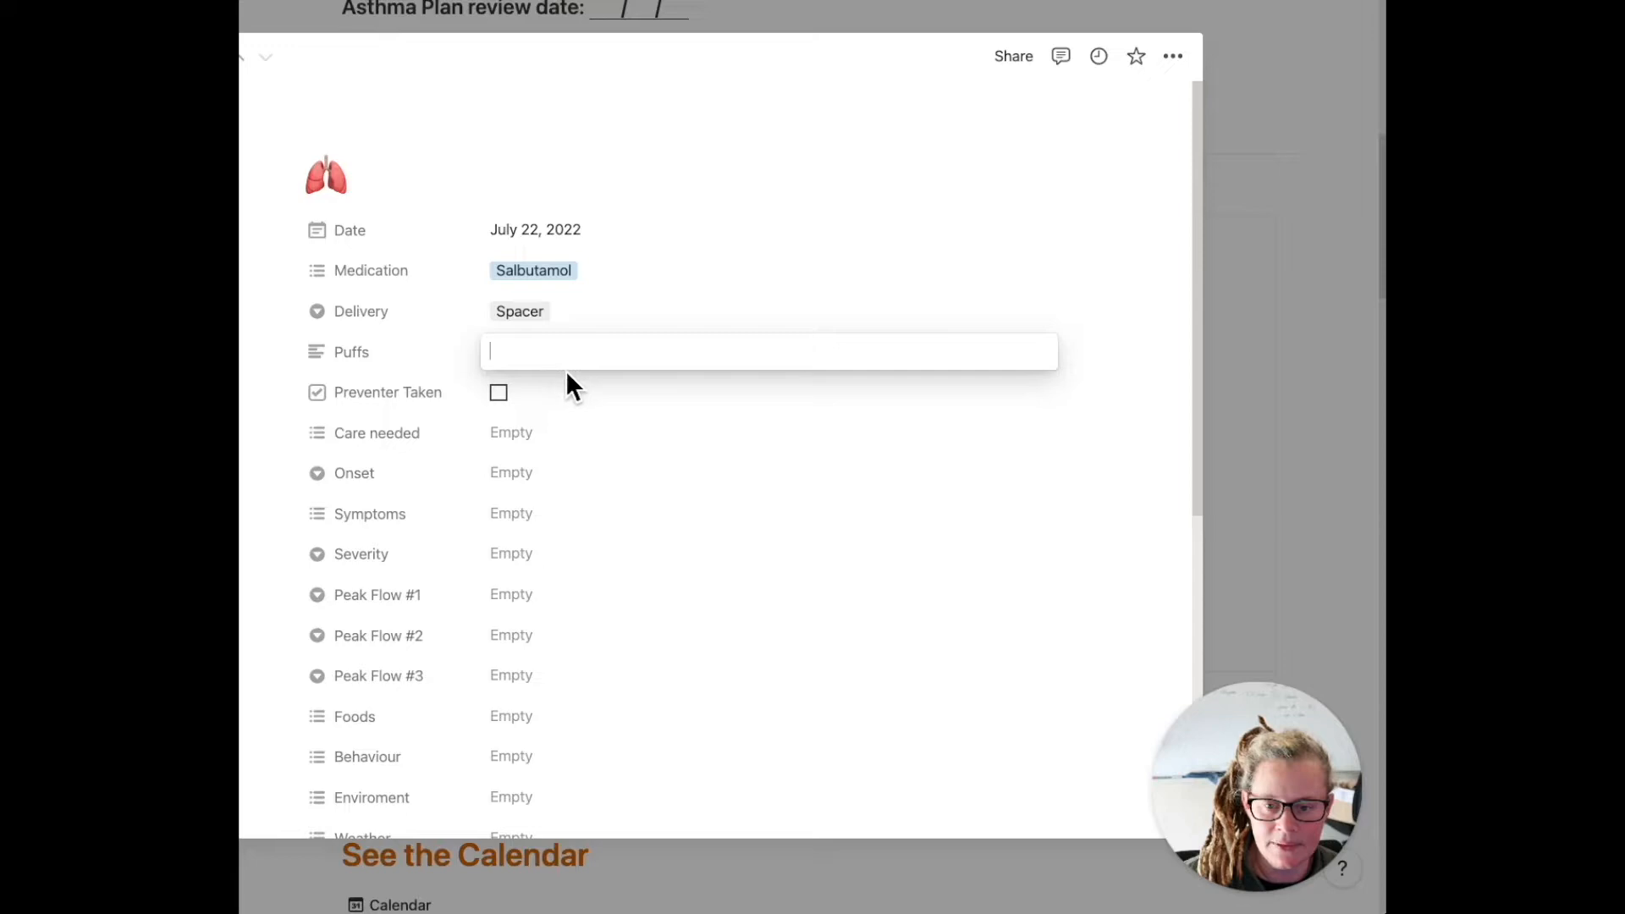
scroll(530, 352, down, 2)
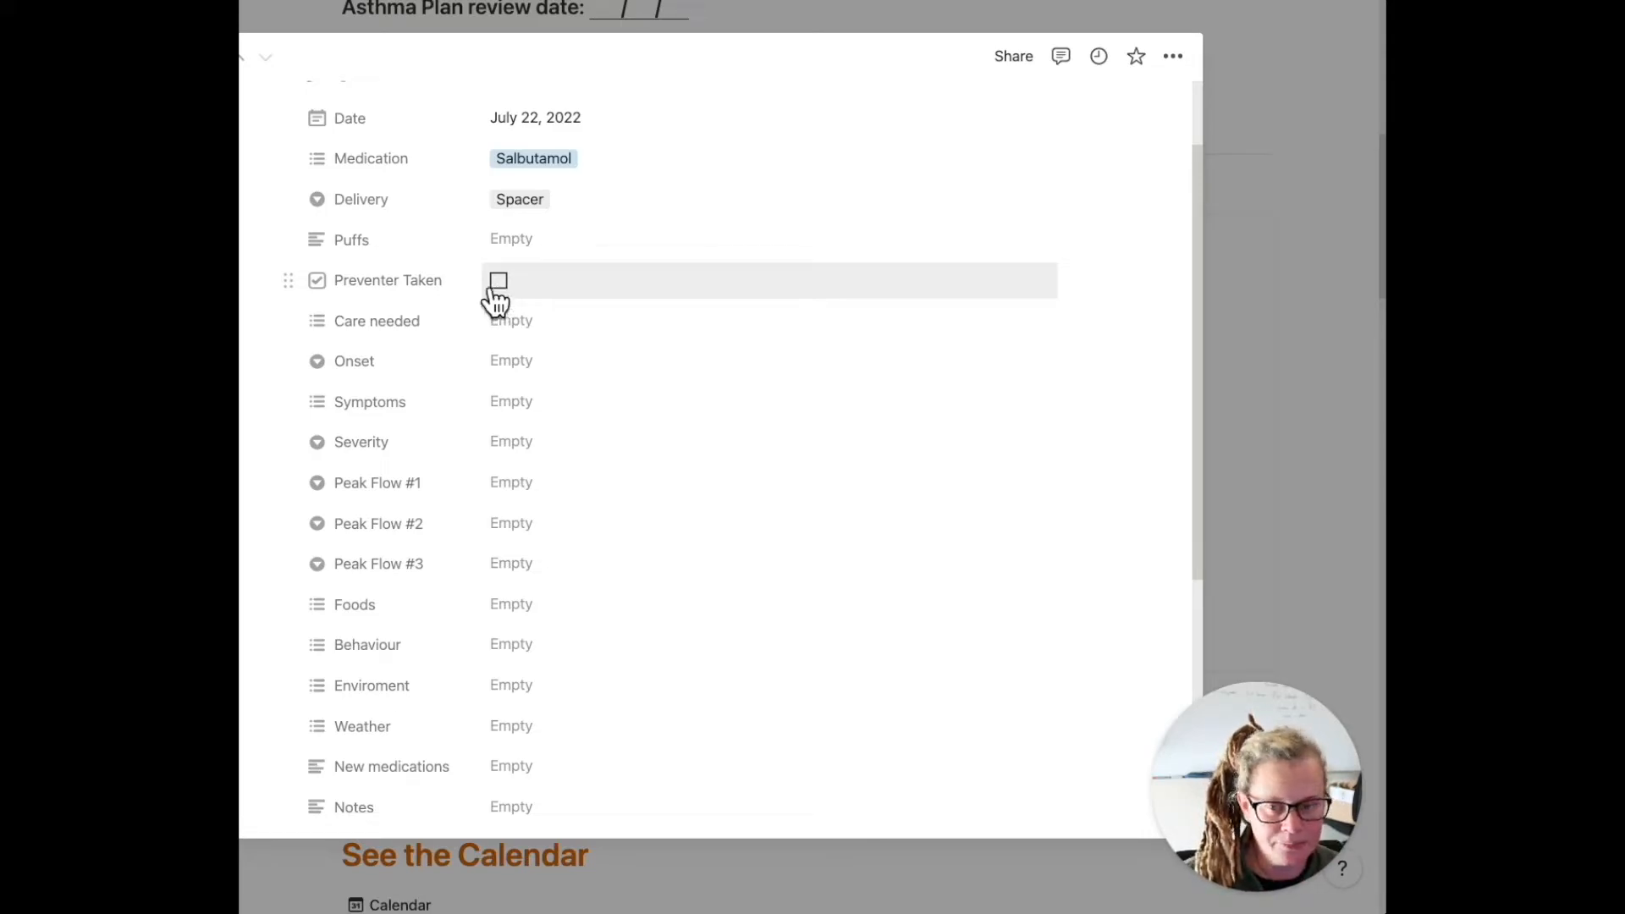
click(513, 330)
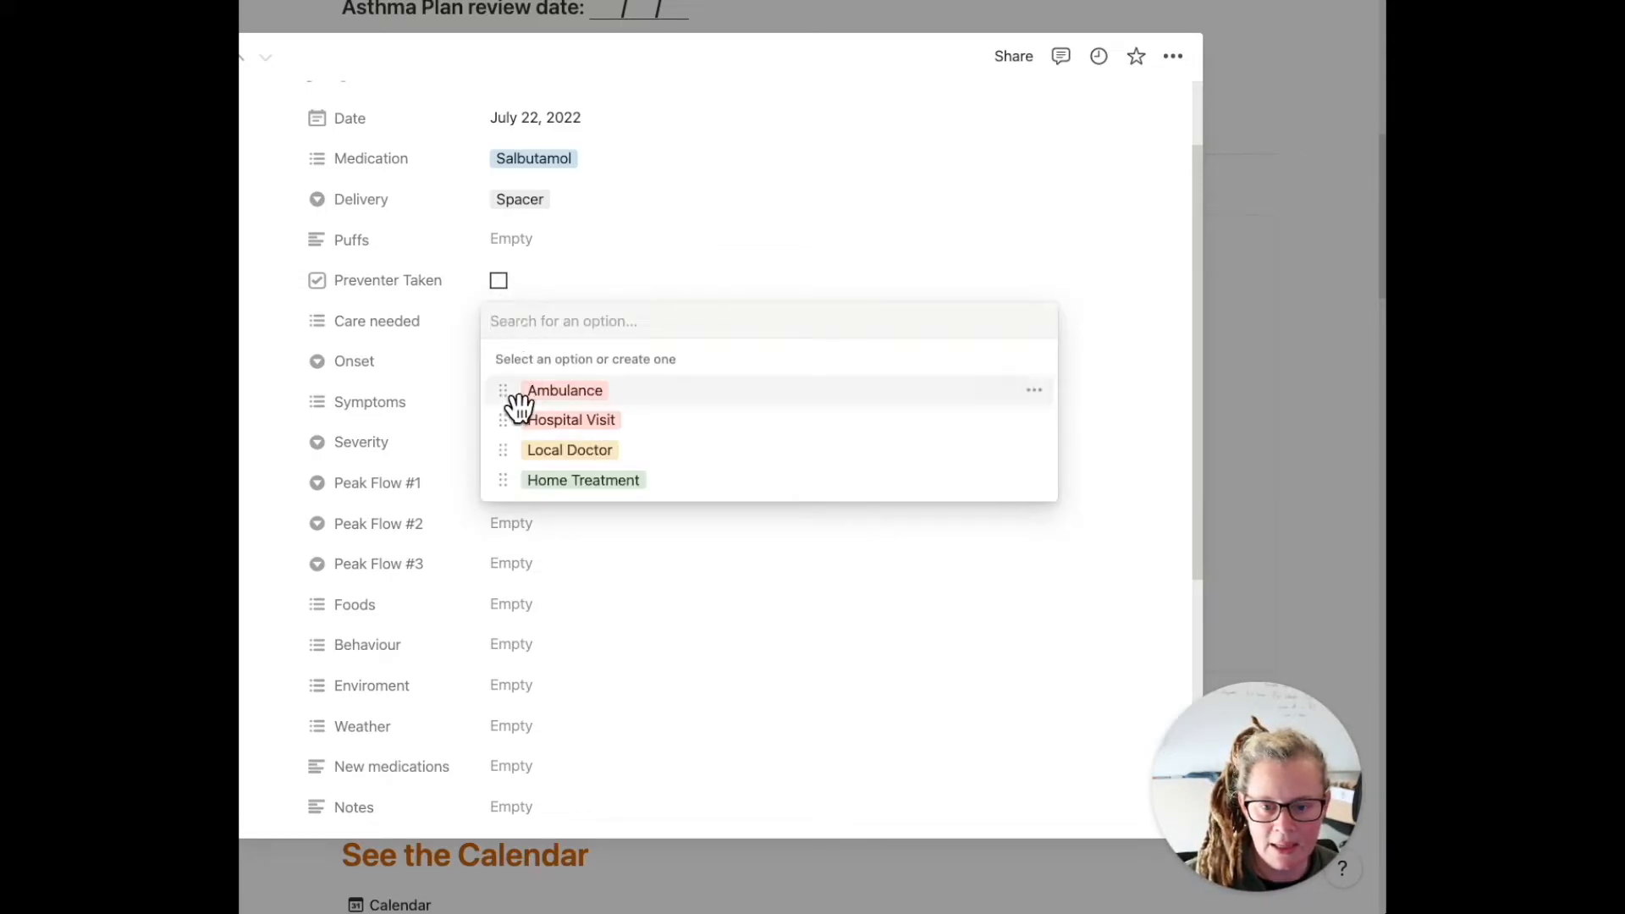
click(471, 339)
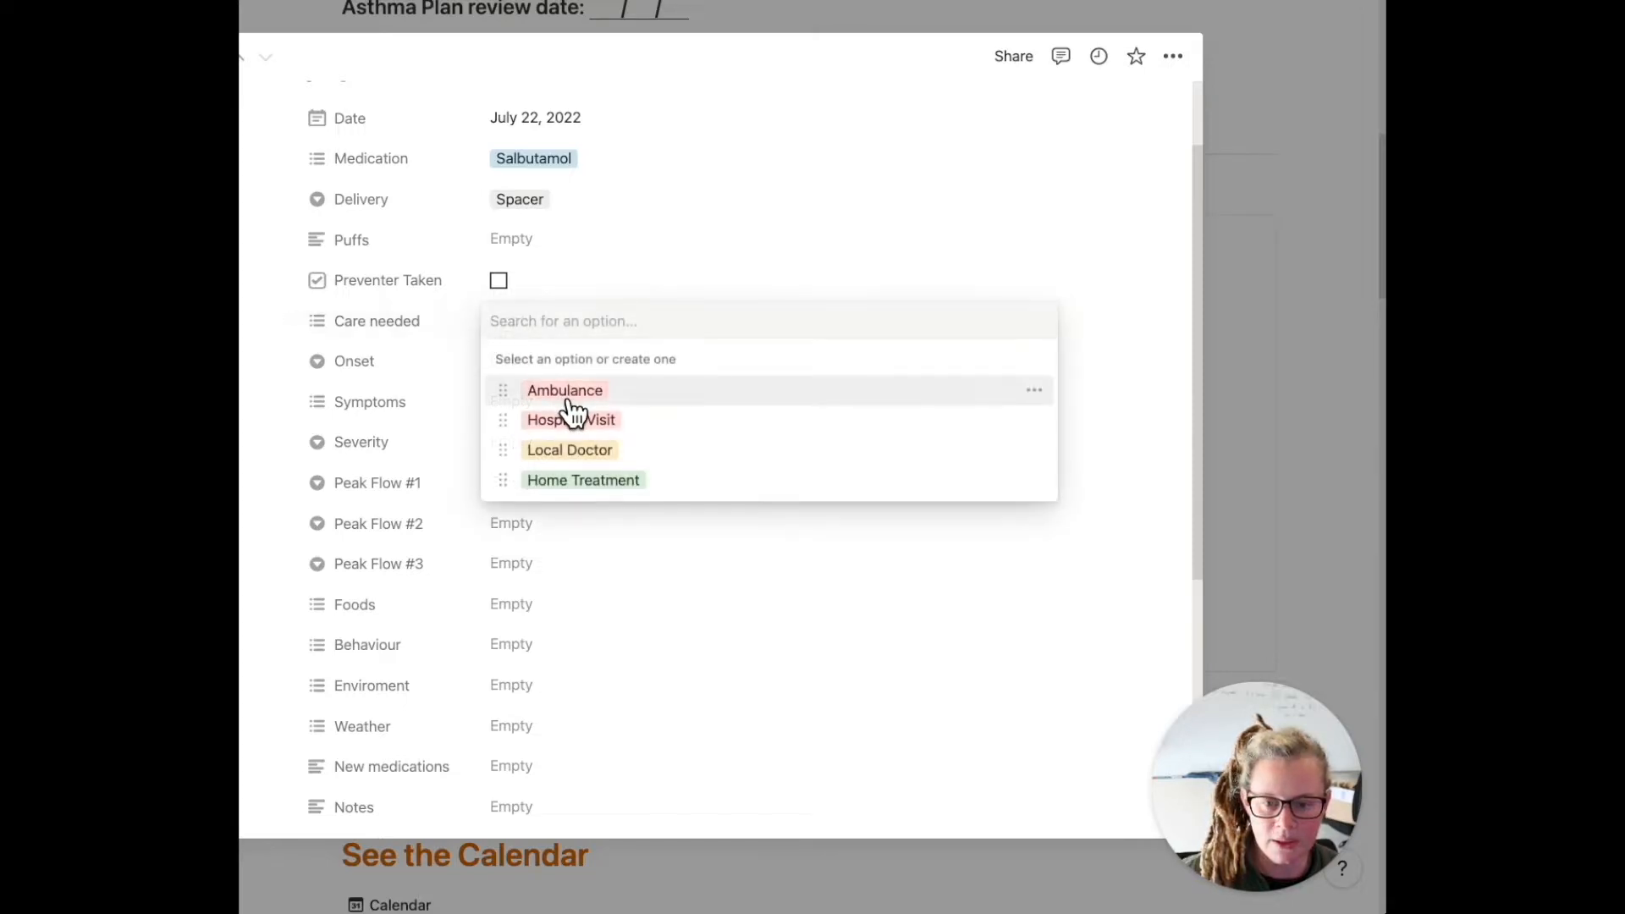
click(574, 481)
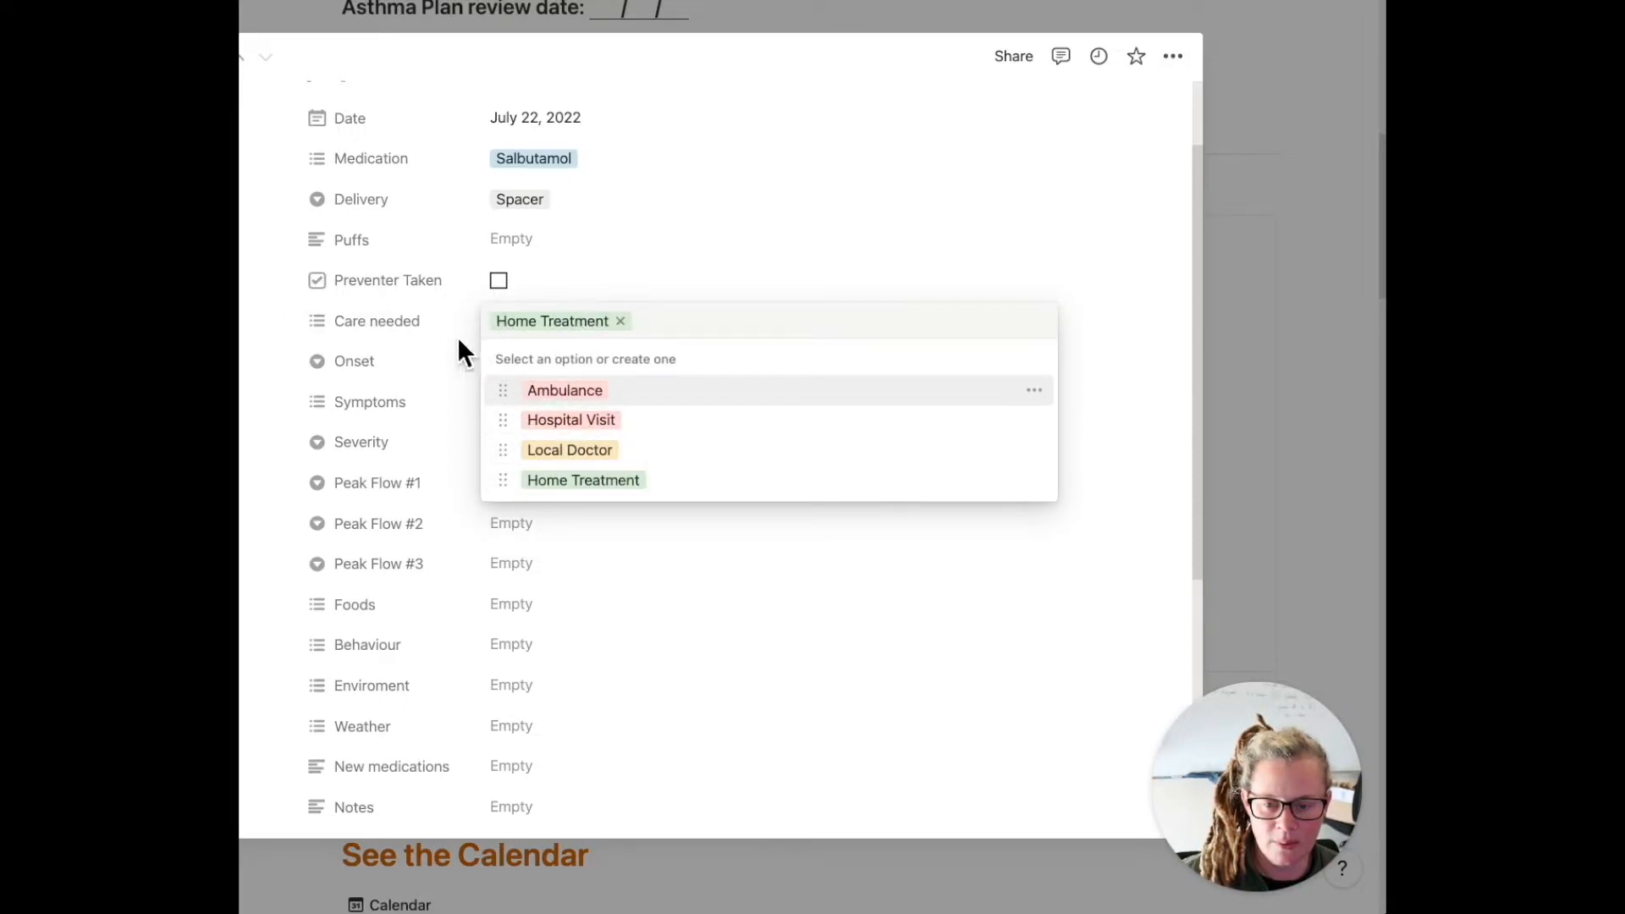
click(459, 343)
click(508, 366)
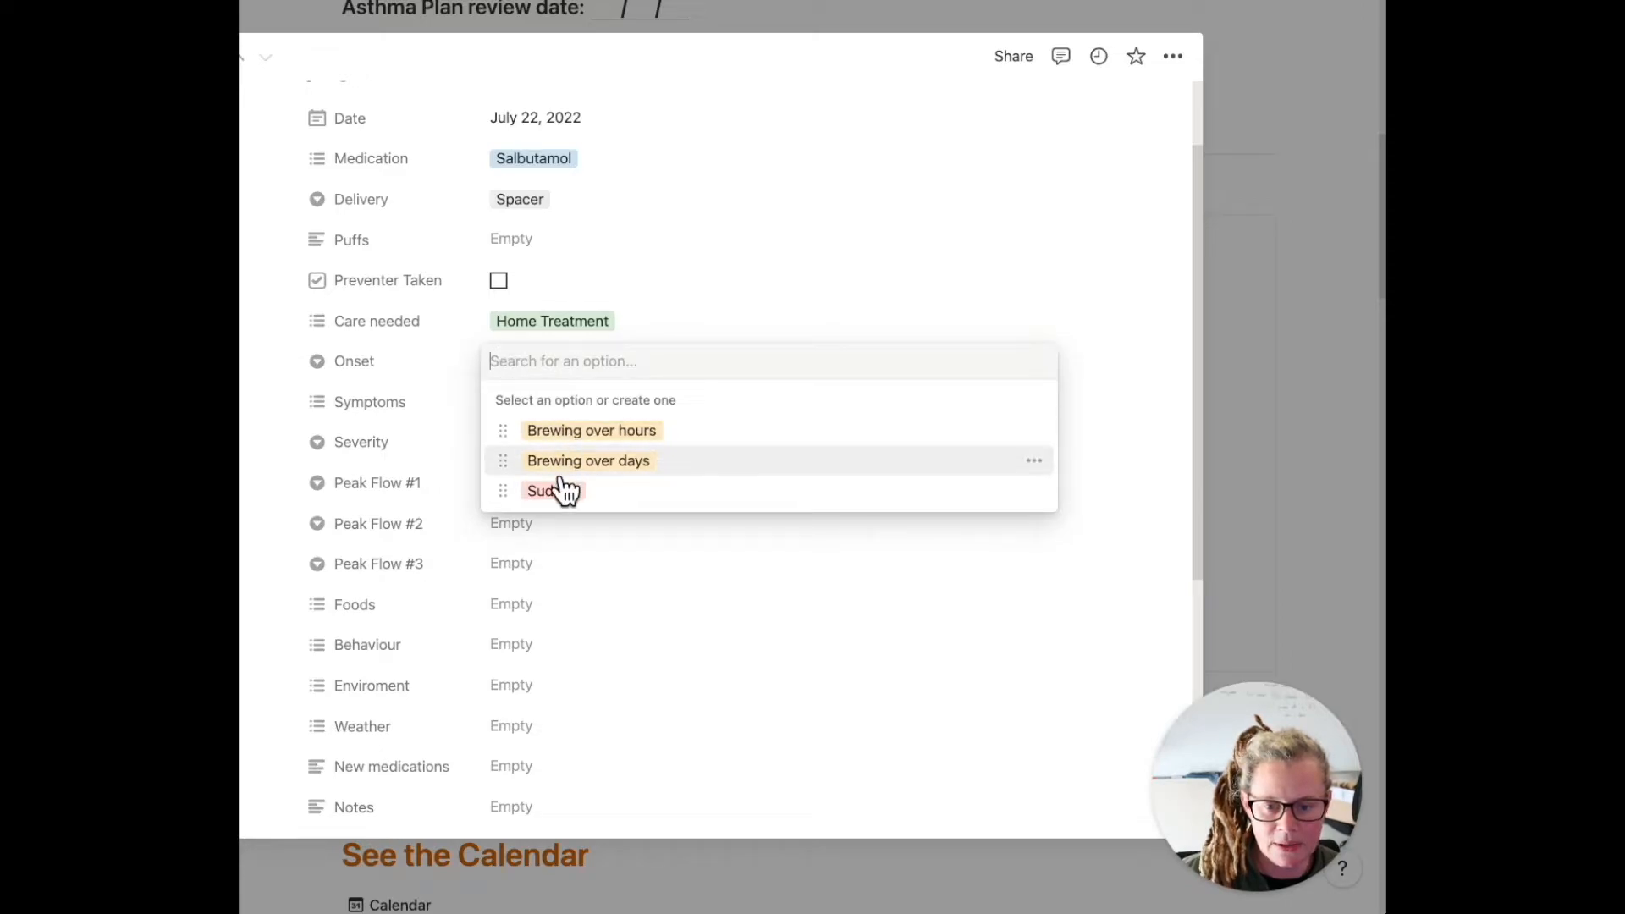
click(555, 433)
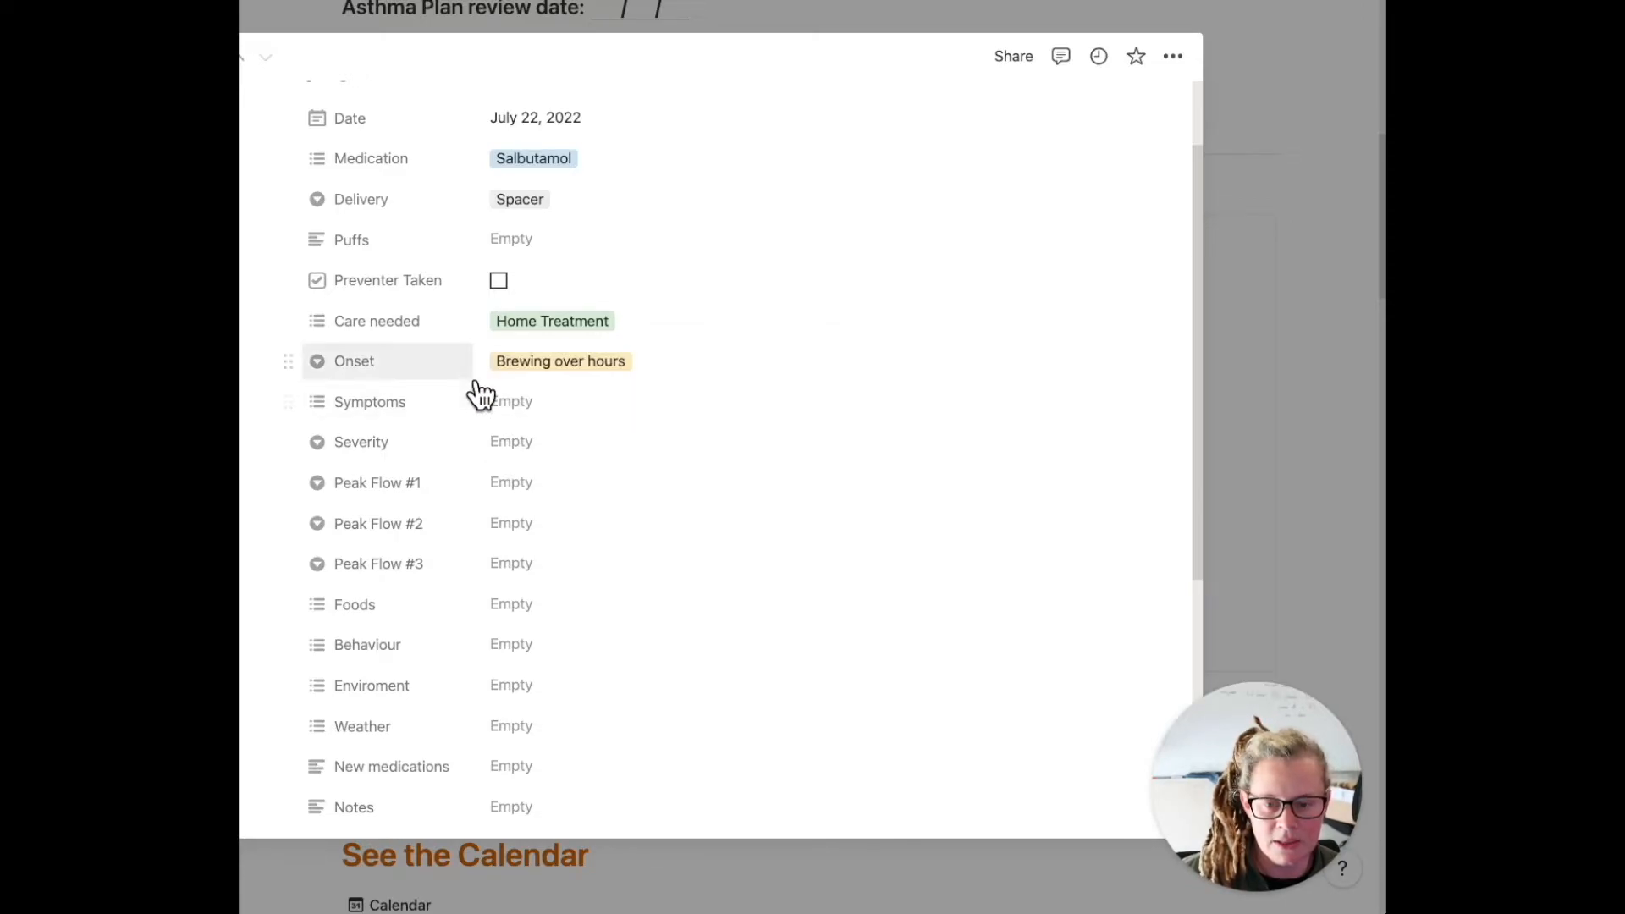
Add the symptoms Short of Breath - Mild and Cough - Mild, and set the episode's Severity to Mild
click(526, 404)
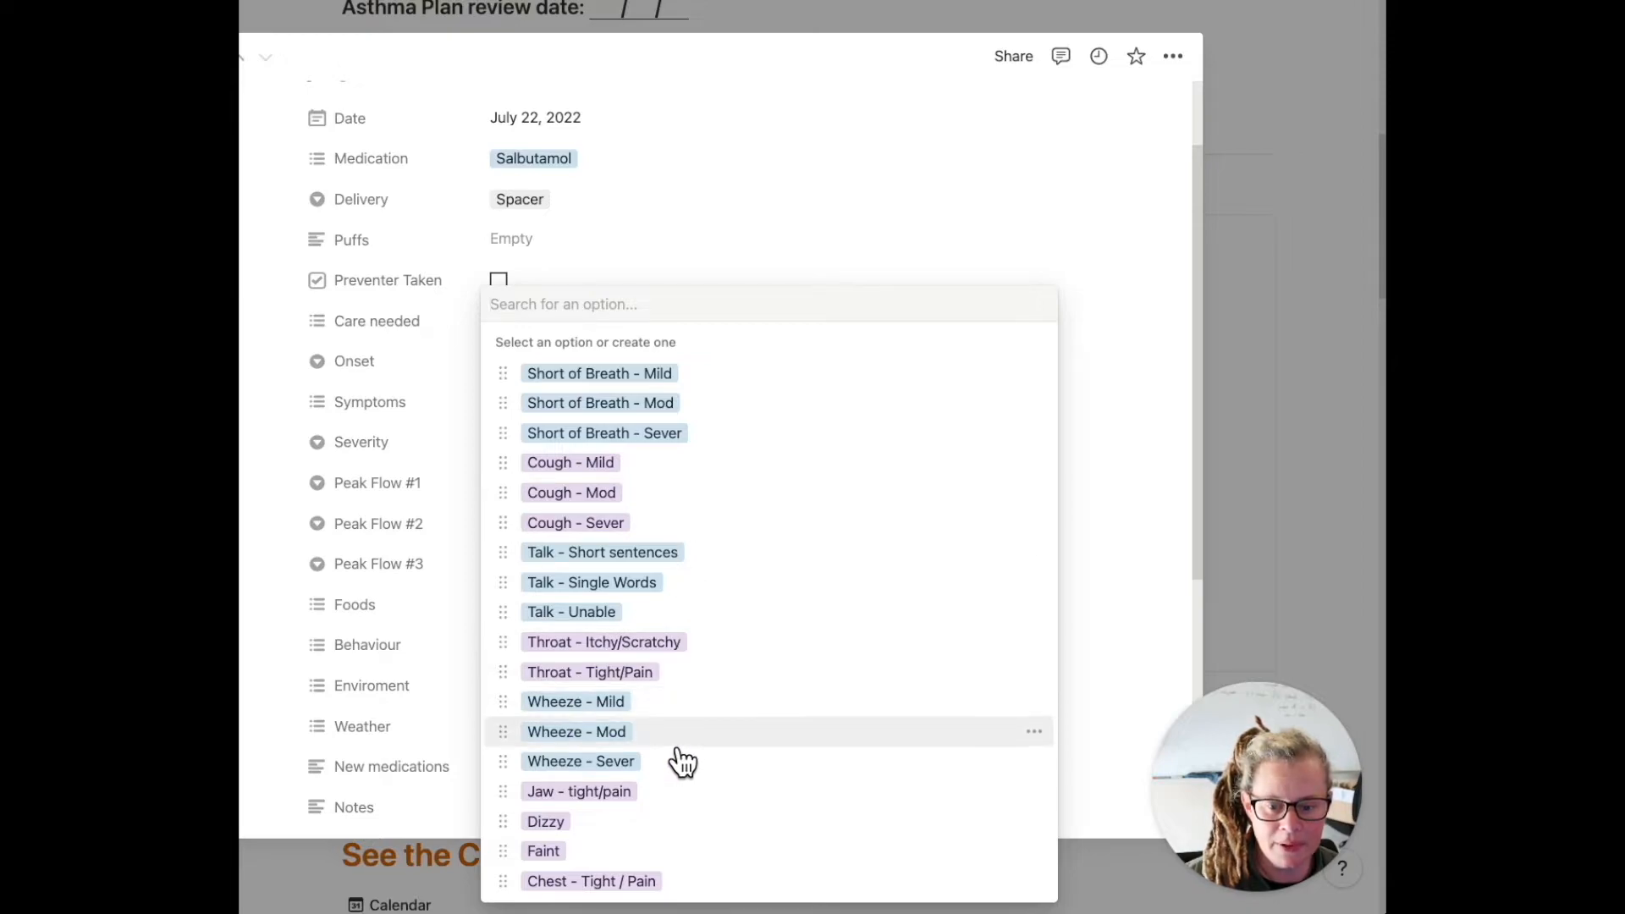
click(614, 379)
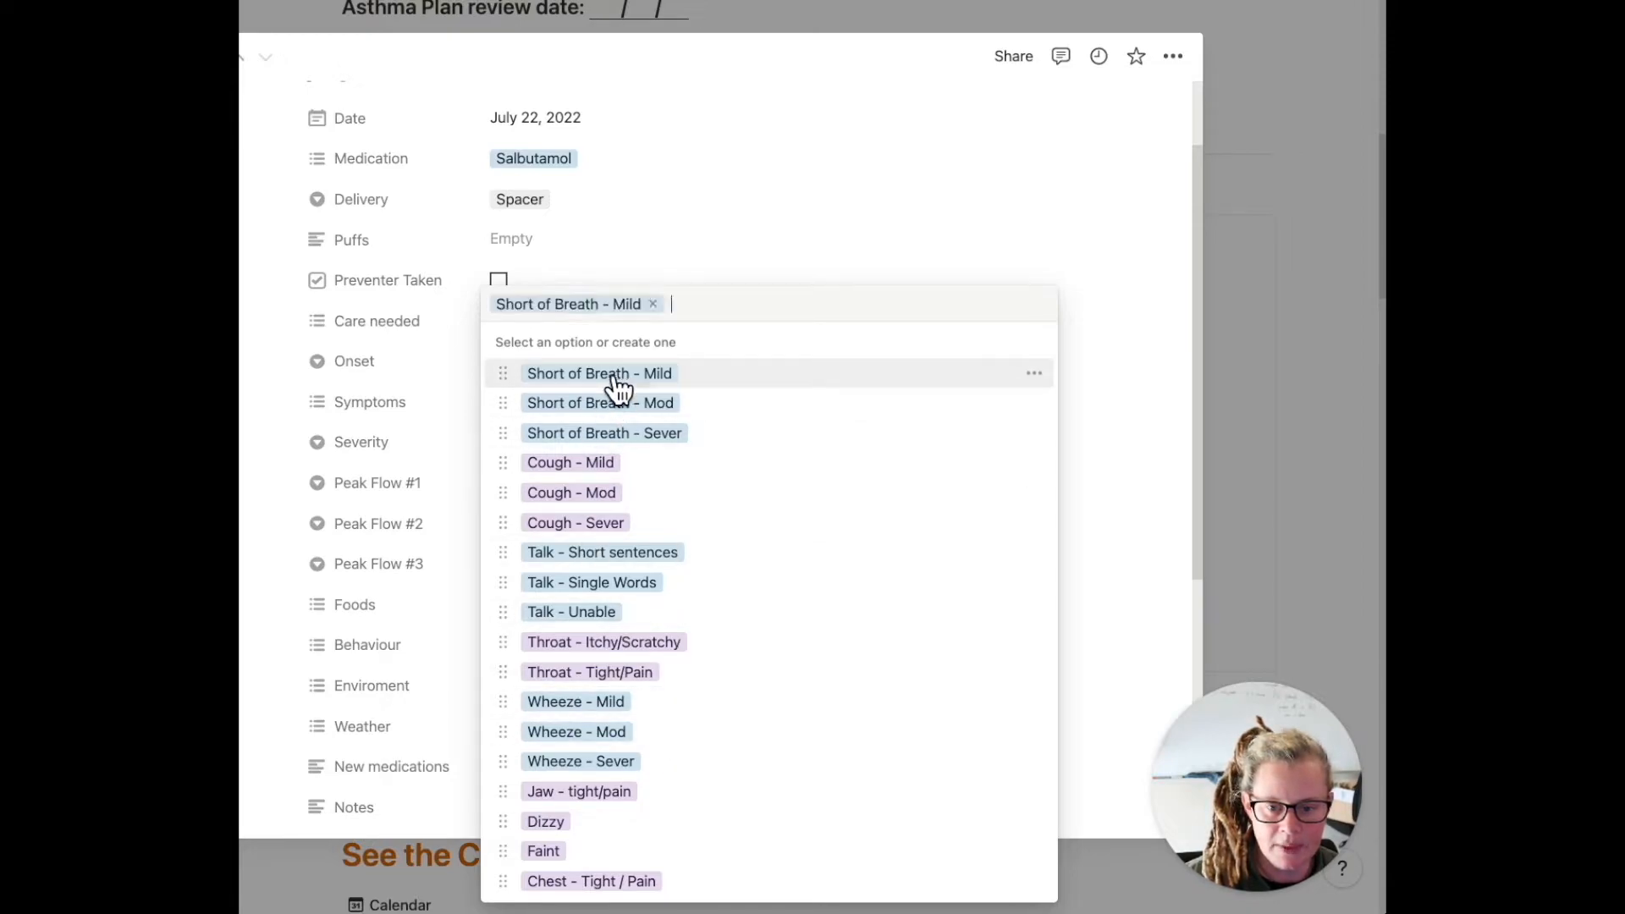
click(611, 467)
click(467, 339)
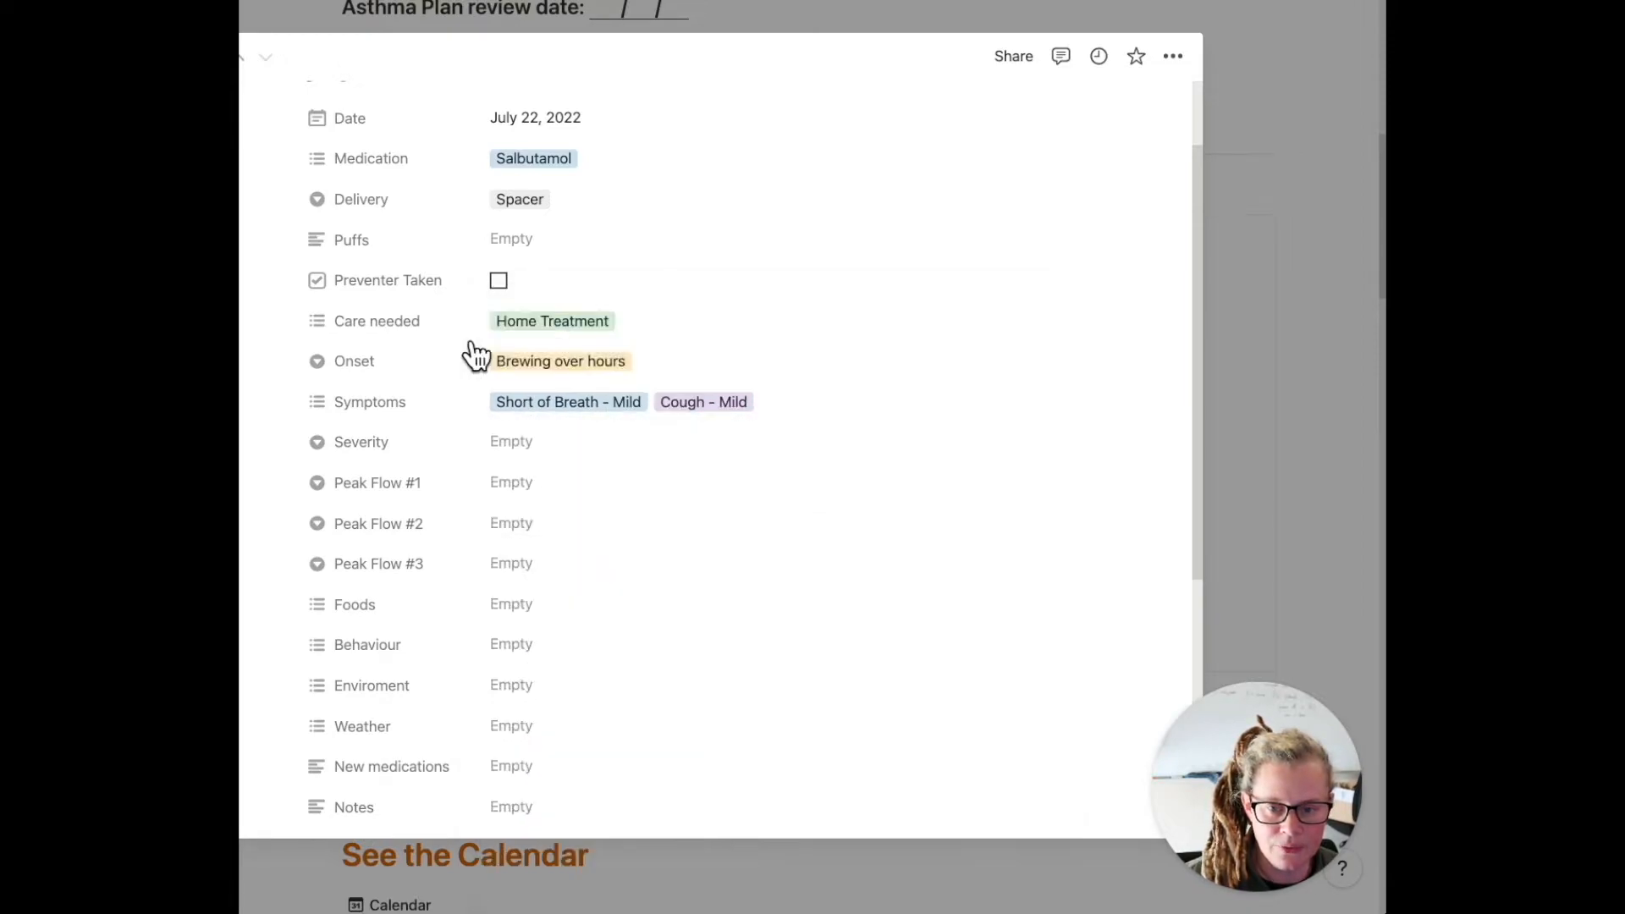
click(531, 424)
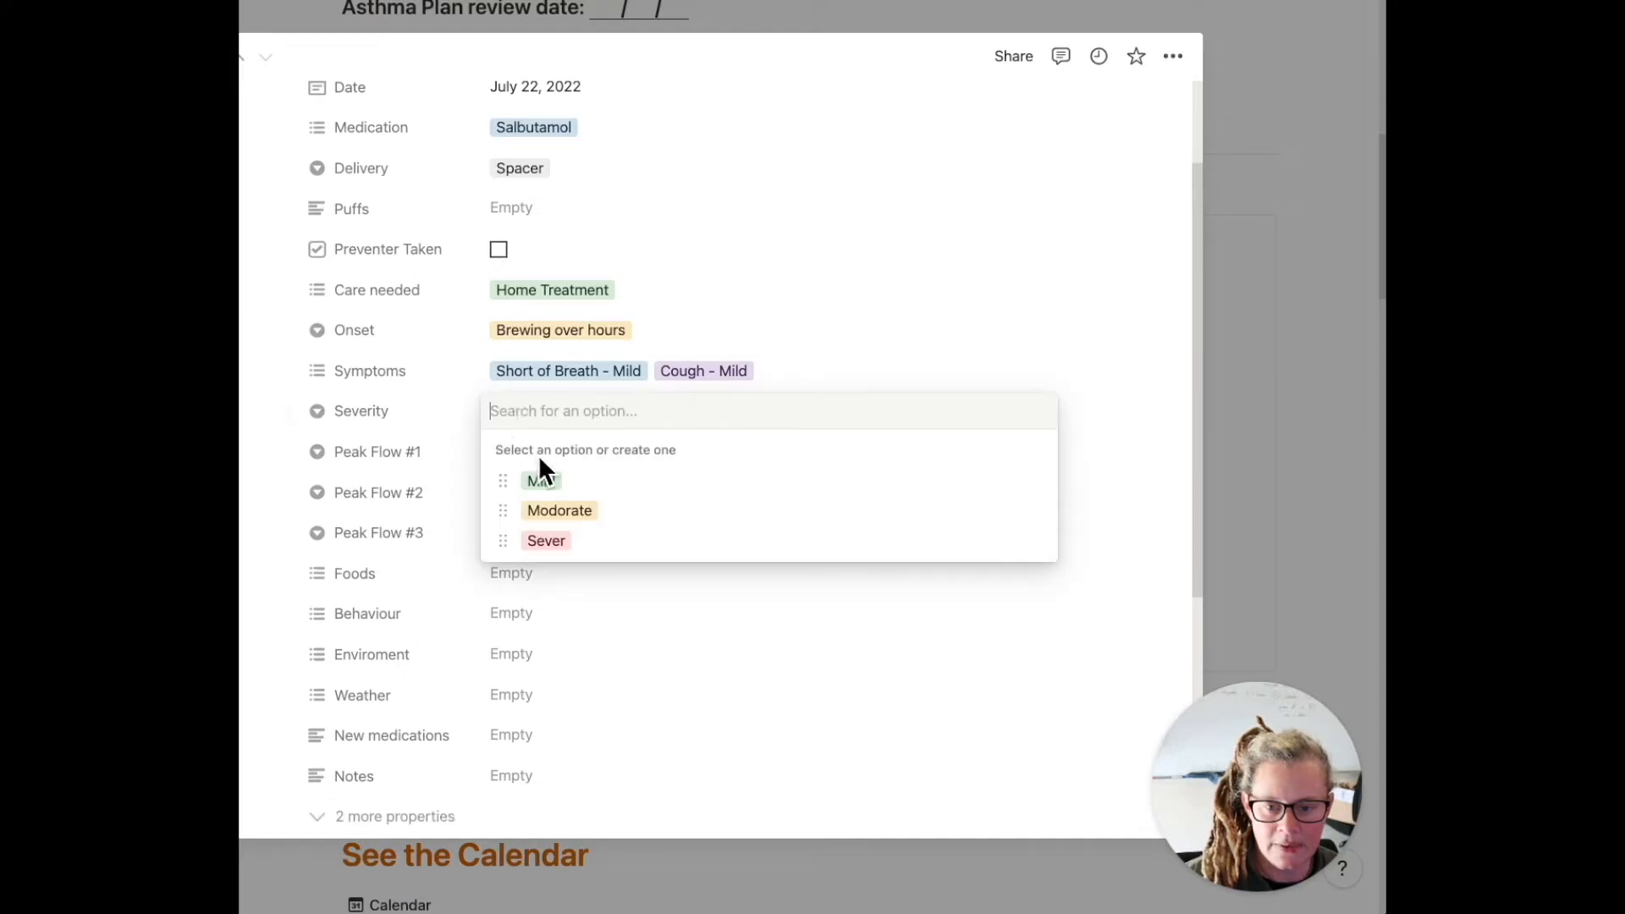
click(541, 481)
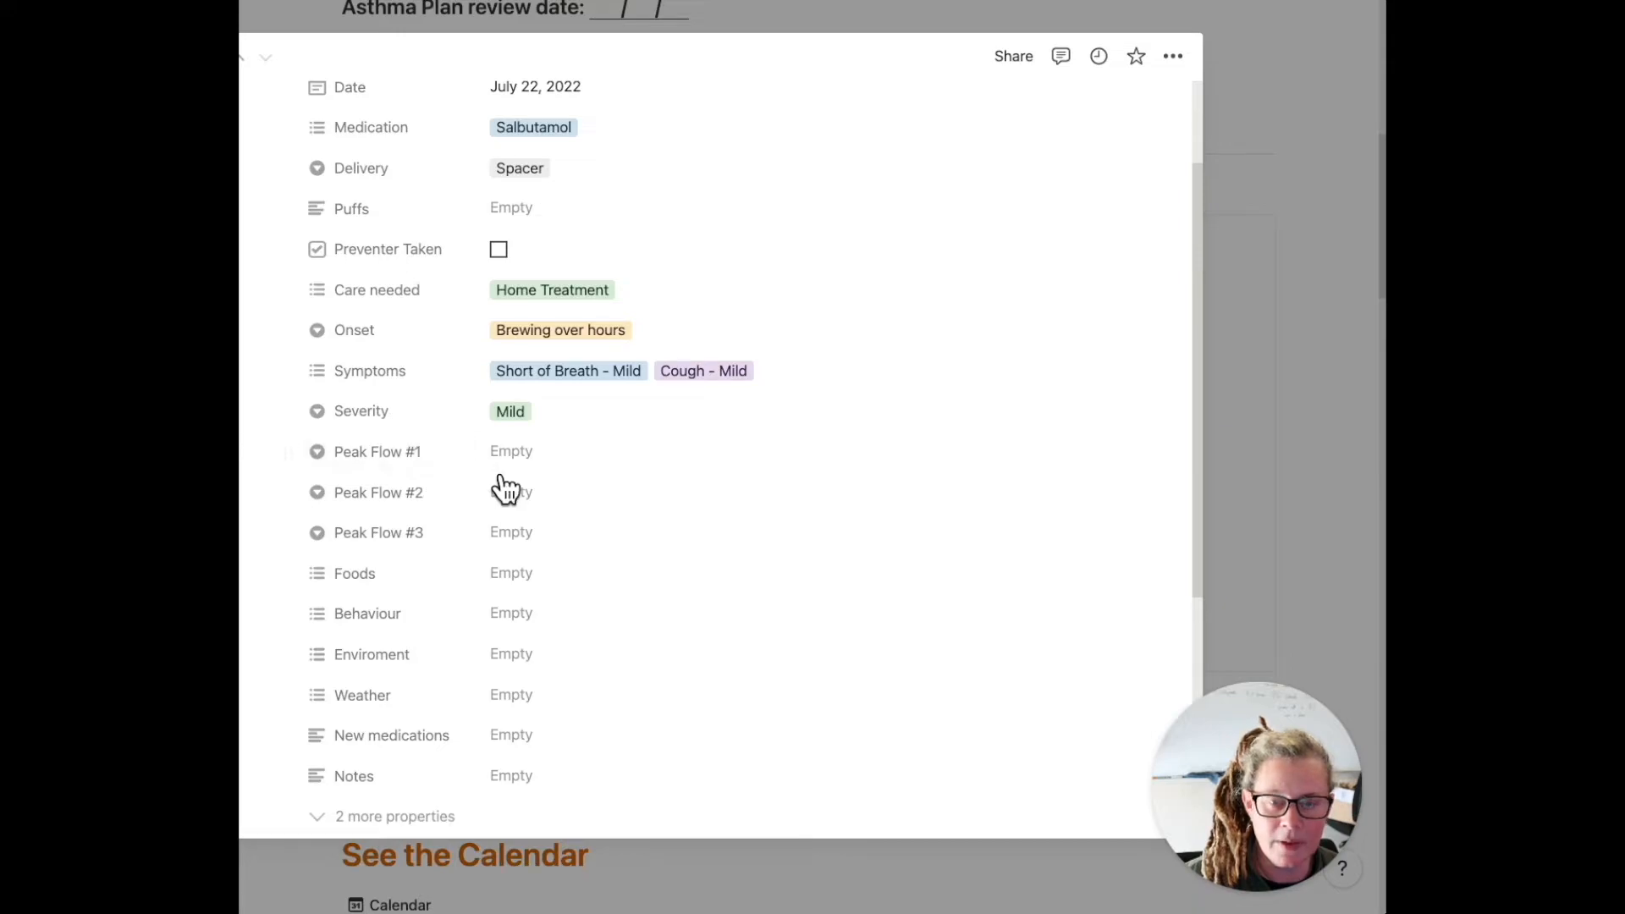
Examine the choices offered for Peak Flow #1 and Foods without selecting any
click(532, 465)
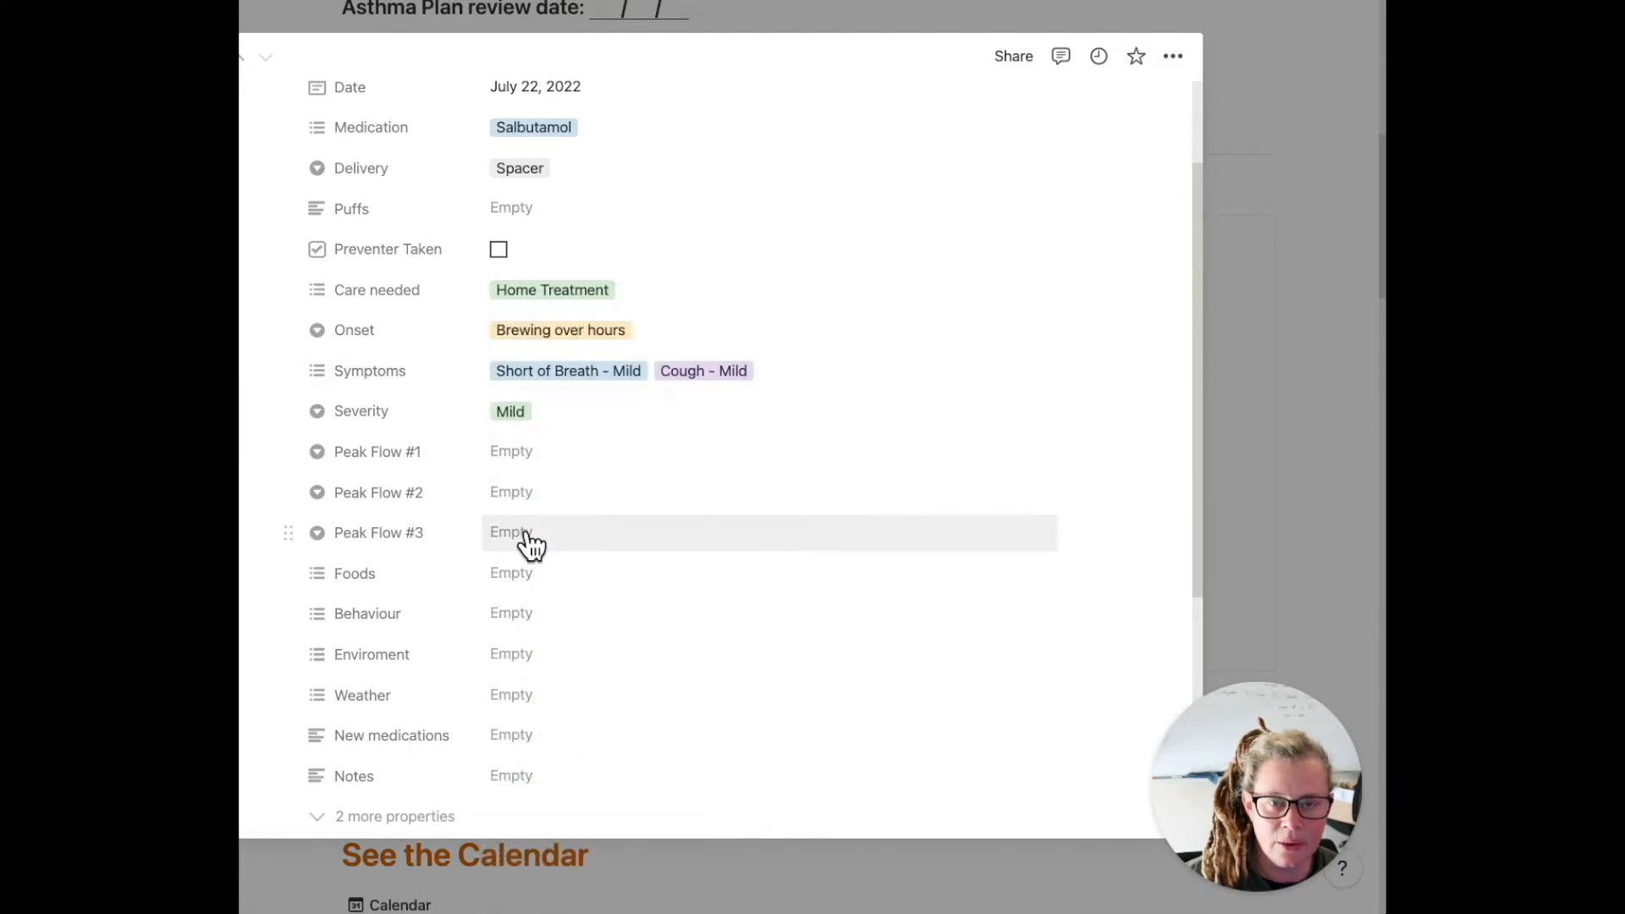
scroll(507, 537, down, 4)
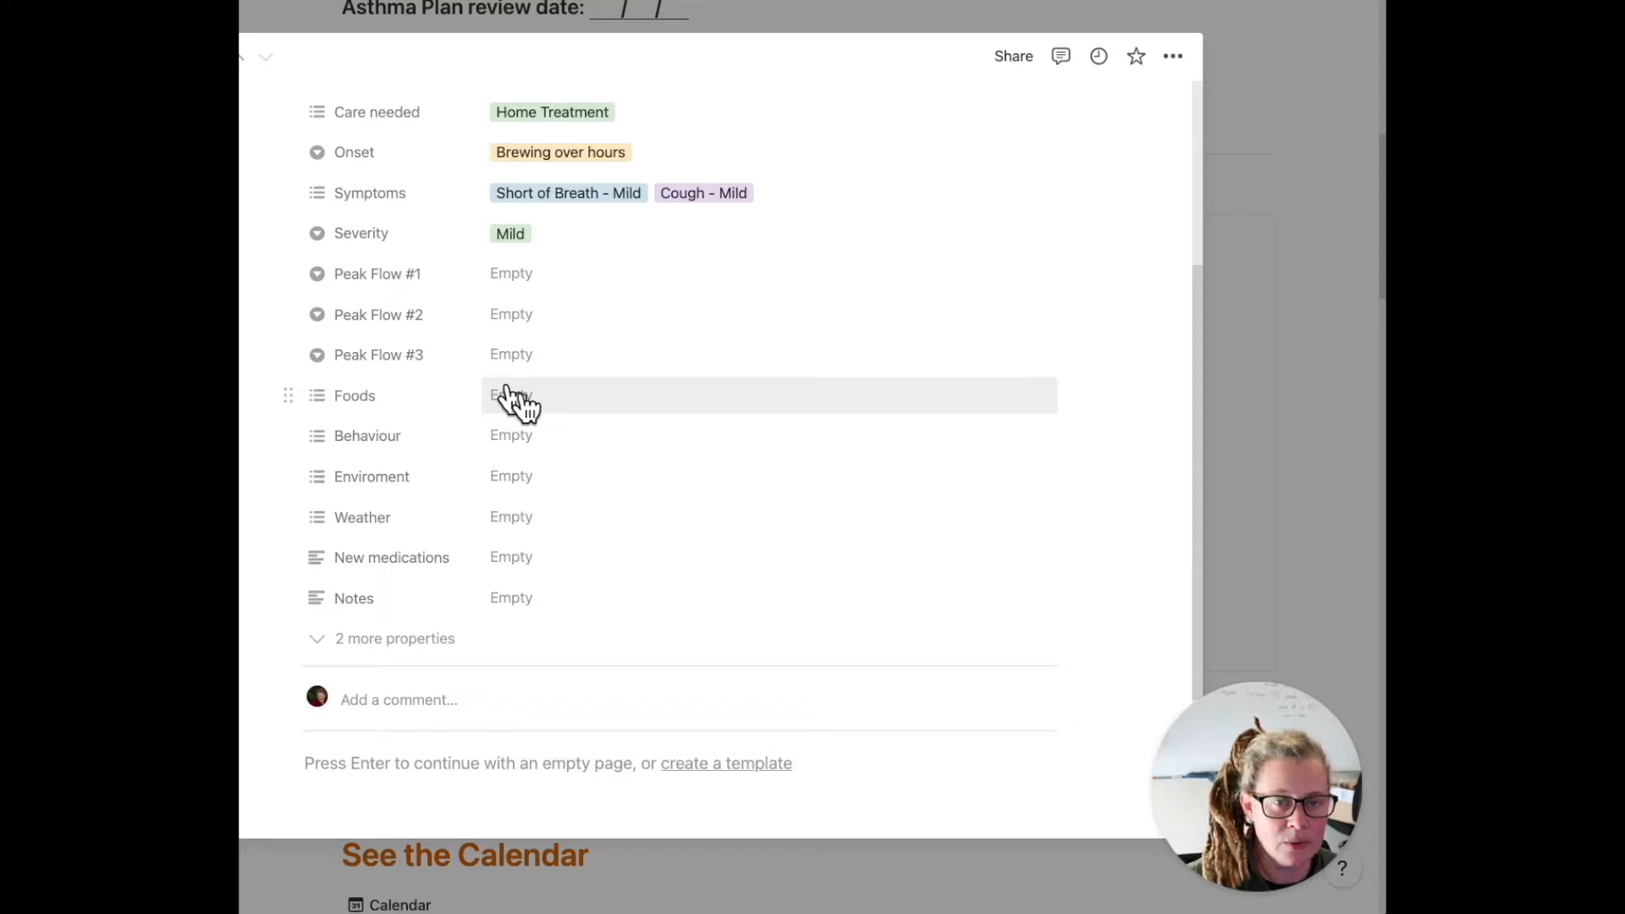
click(512, 396)
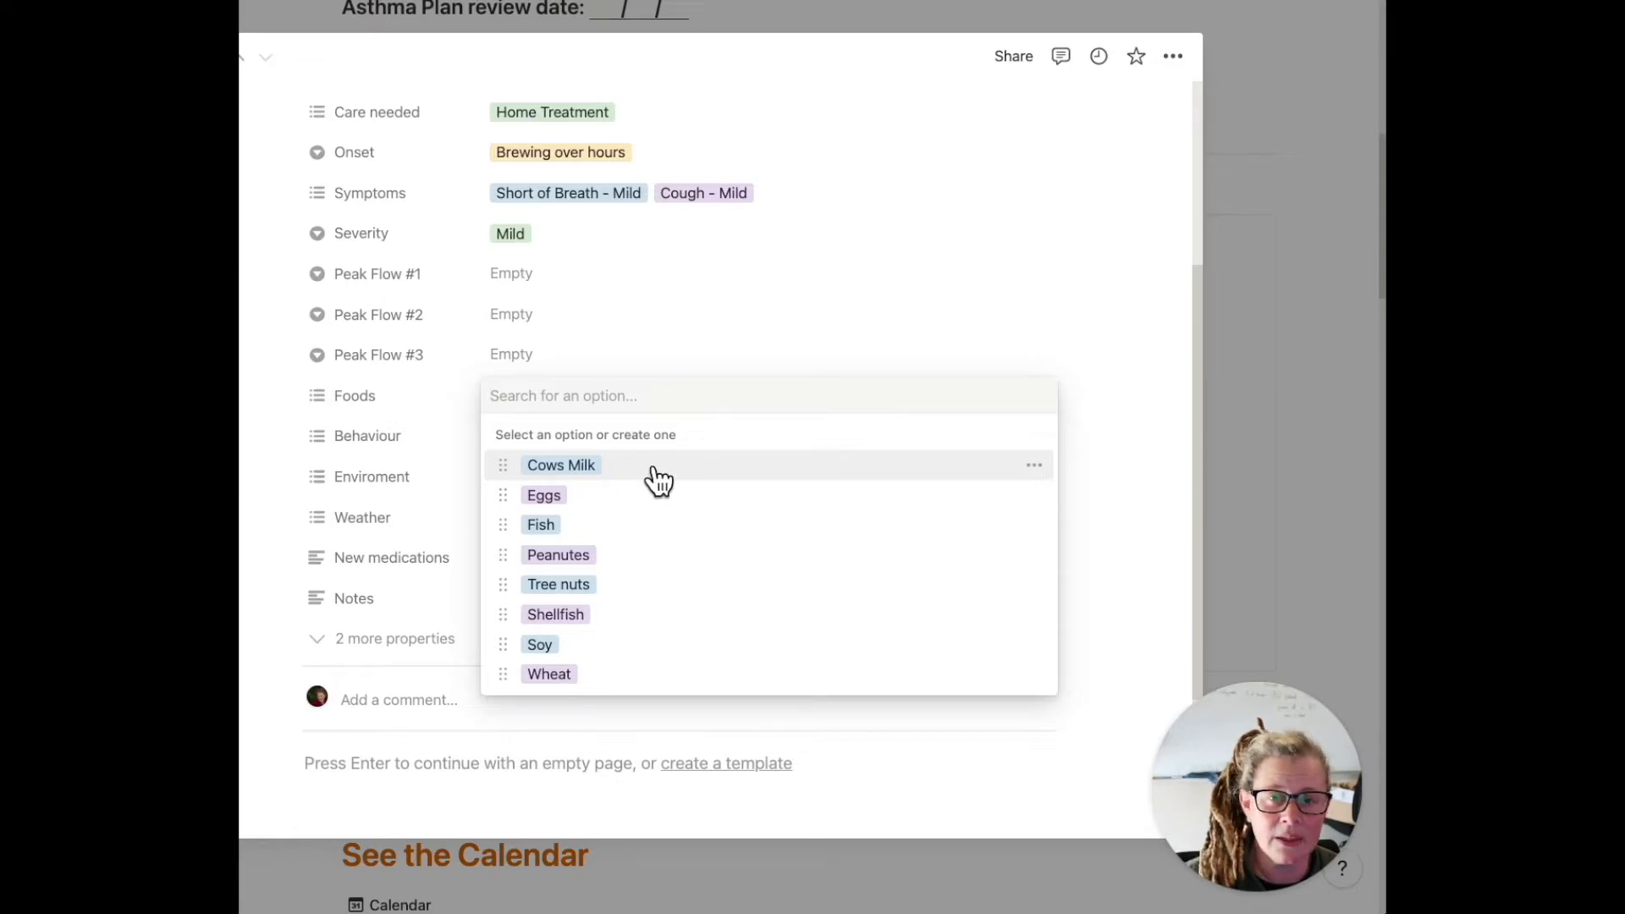
click(435, 419)
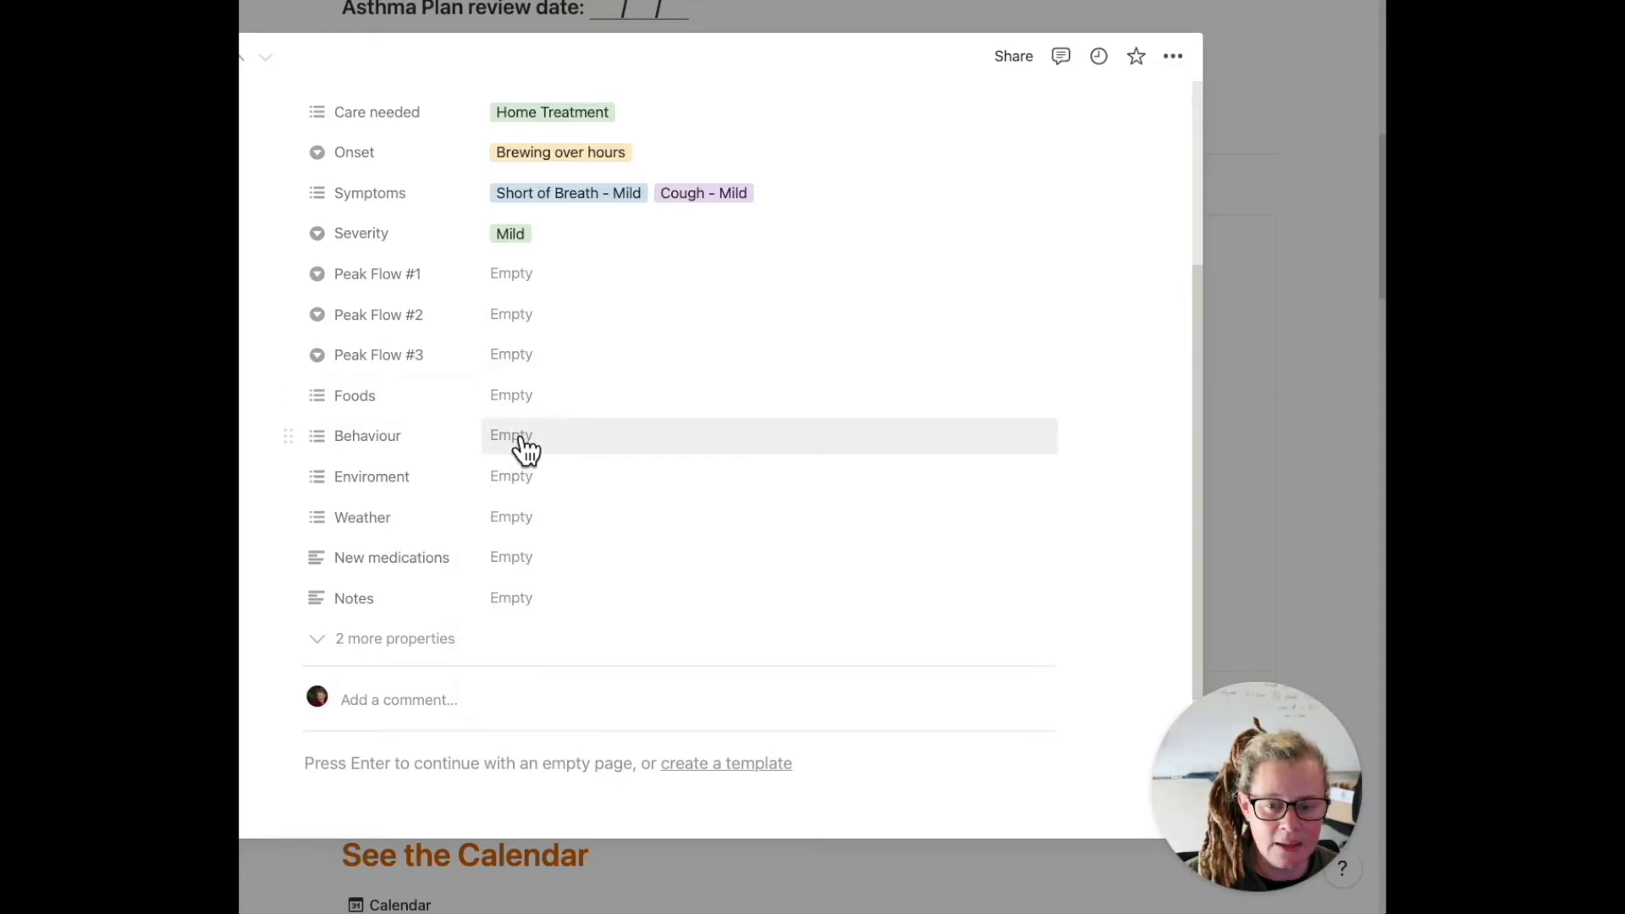
Check the Behaviour choices without selecting any, and set the episode's Weather to Winter
click(521, 438)
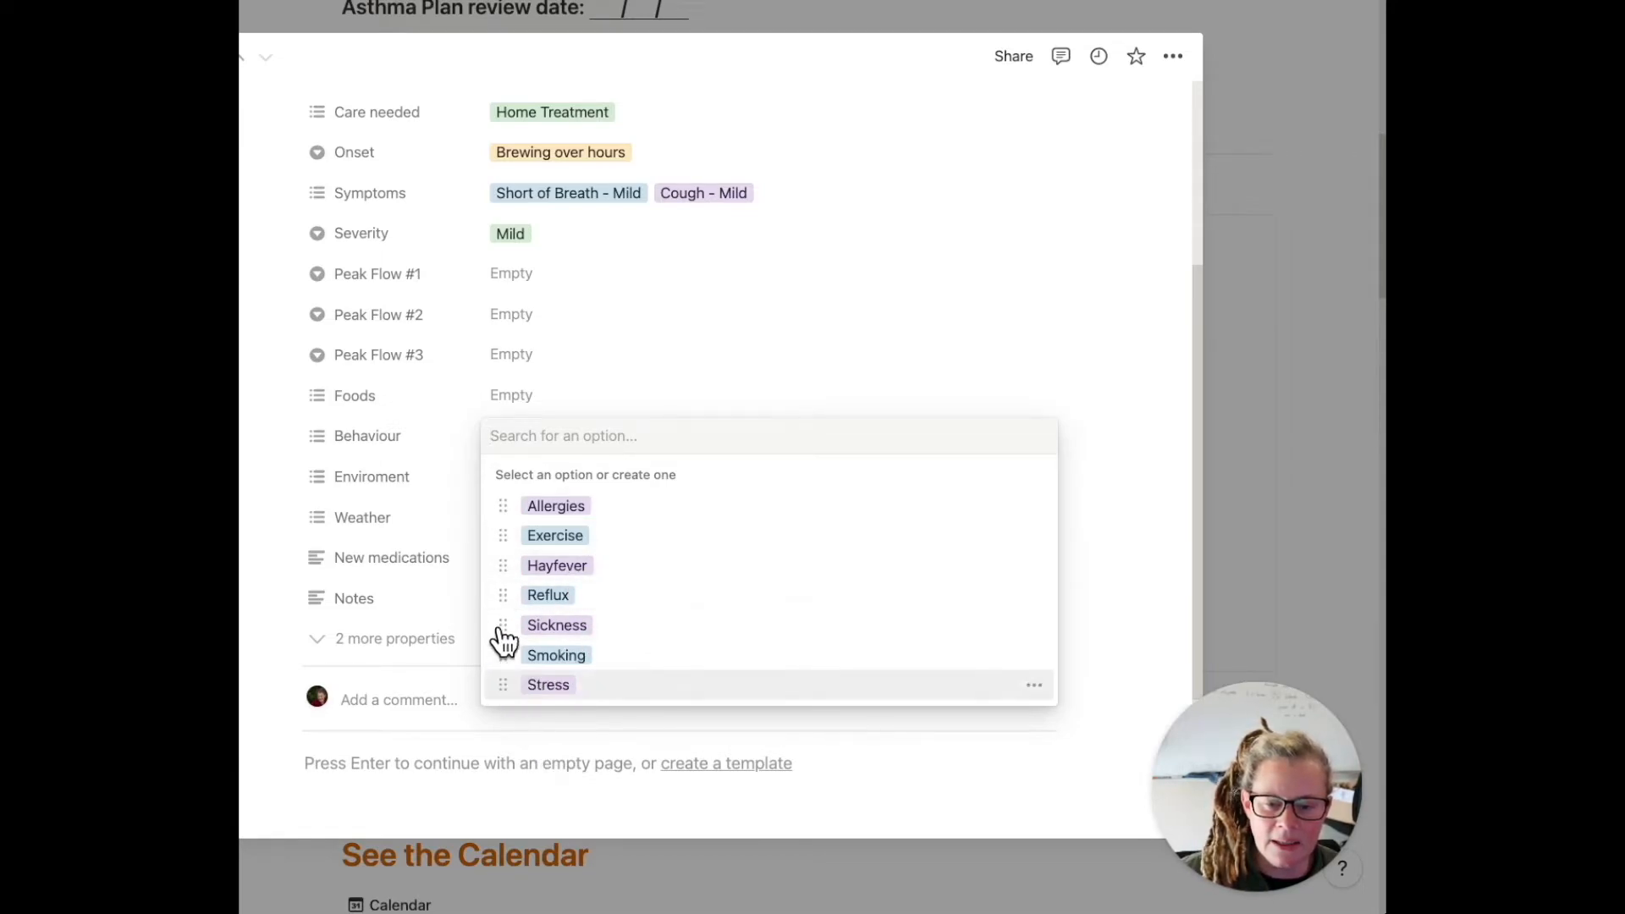
click(472, 548)
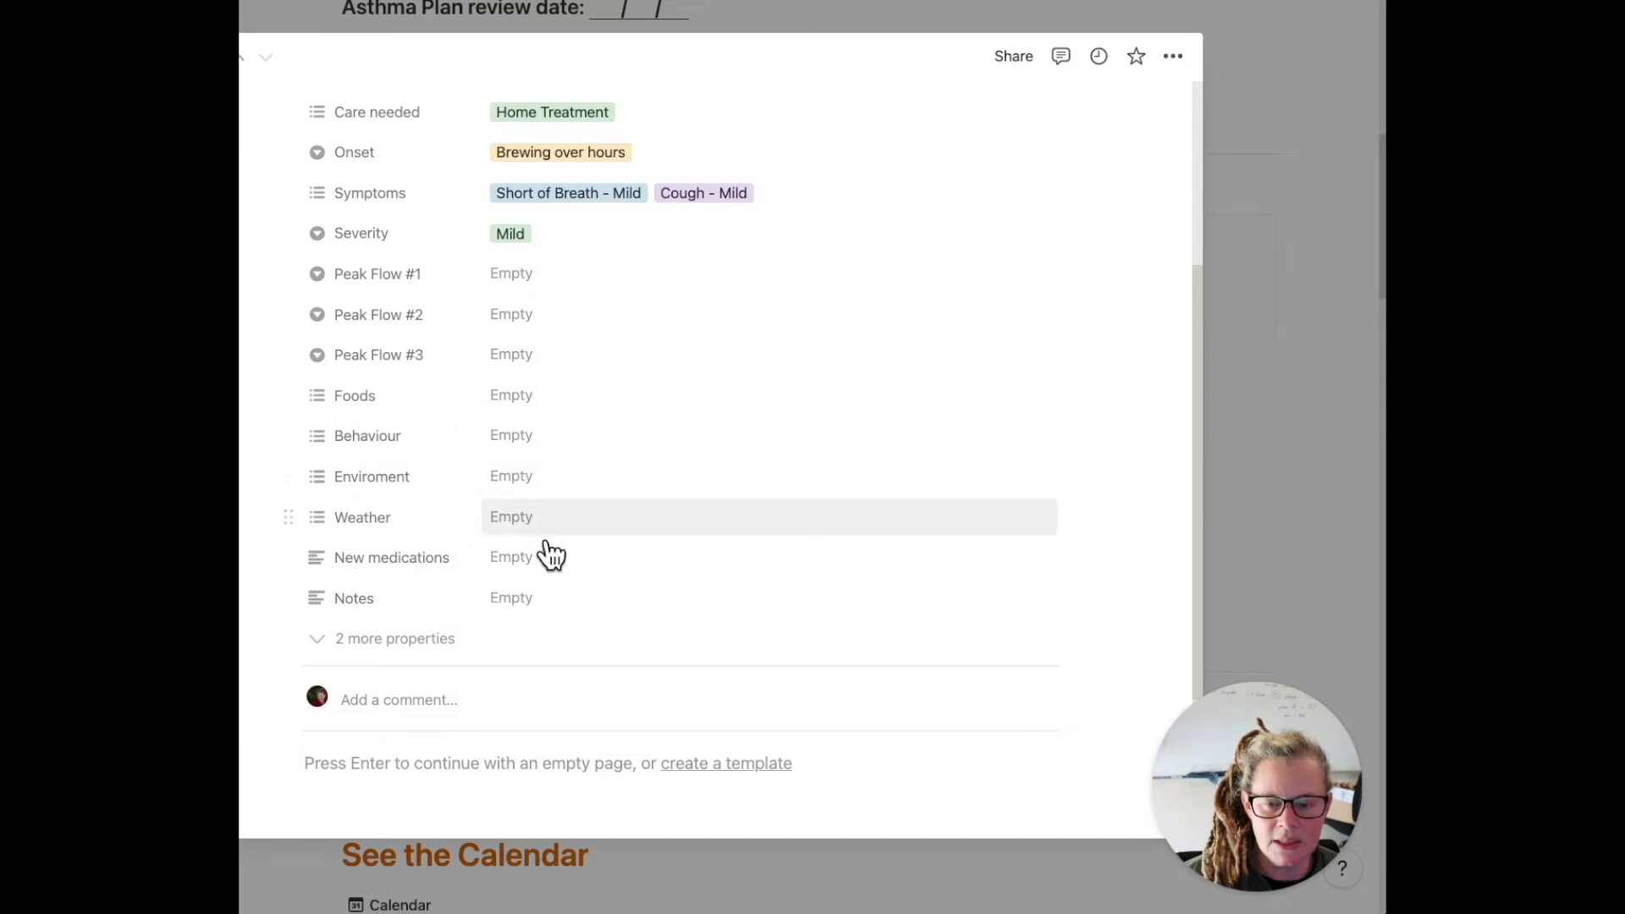
click(541, 518)
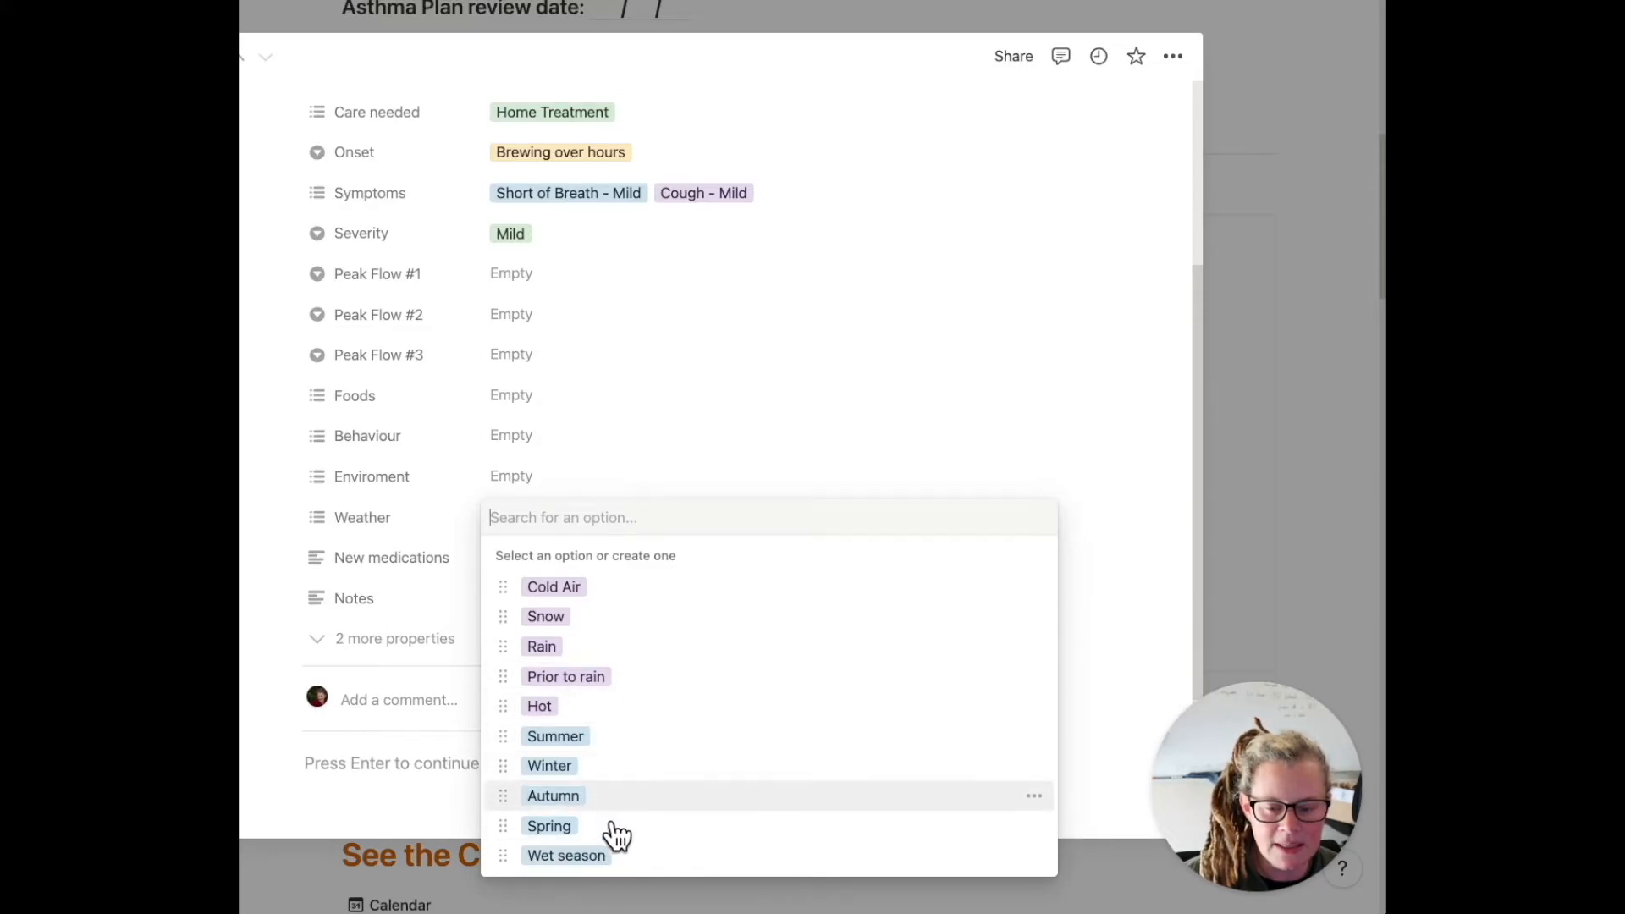
click(603, 768)
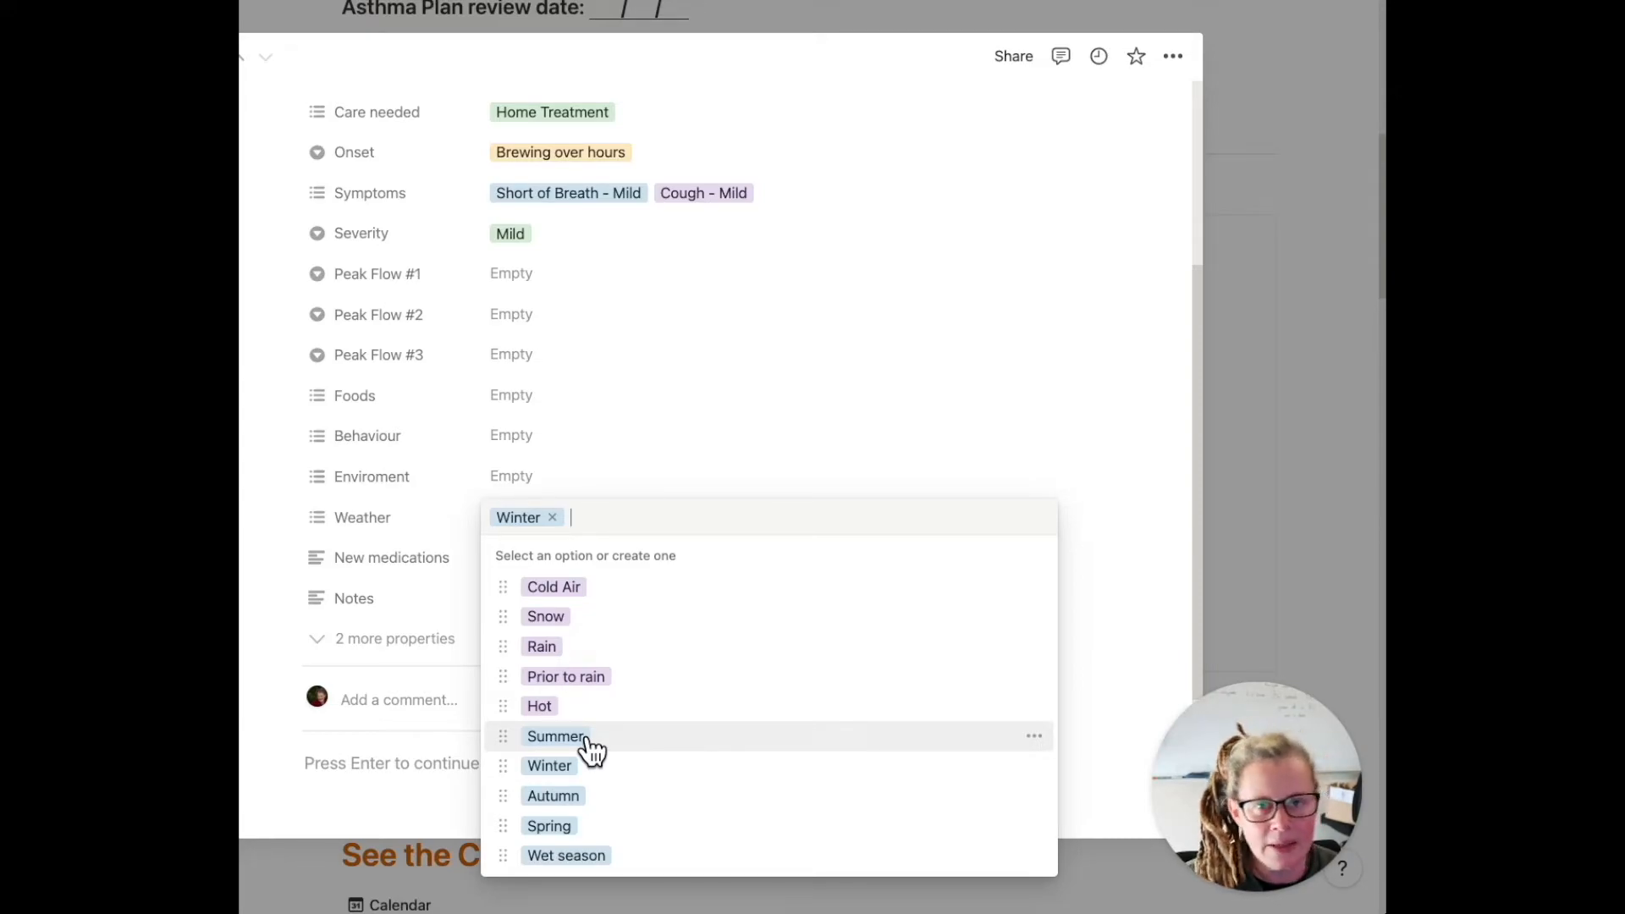
click(456, 570)
Leave New medications, Notes and the page body empty, and close the new episode to return to the tracker page
click(515, 563)
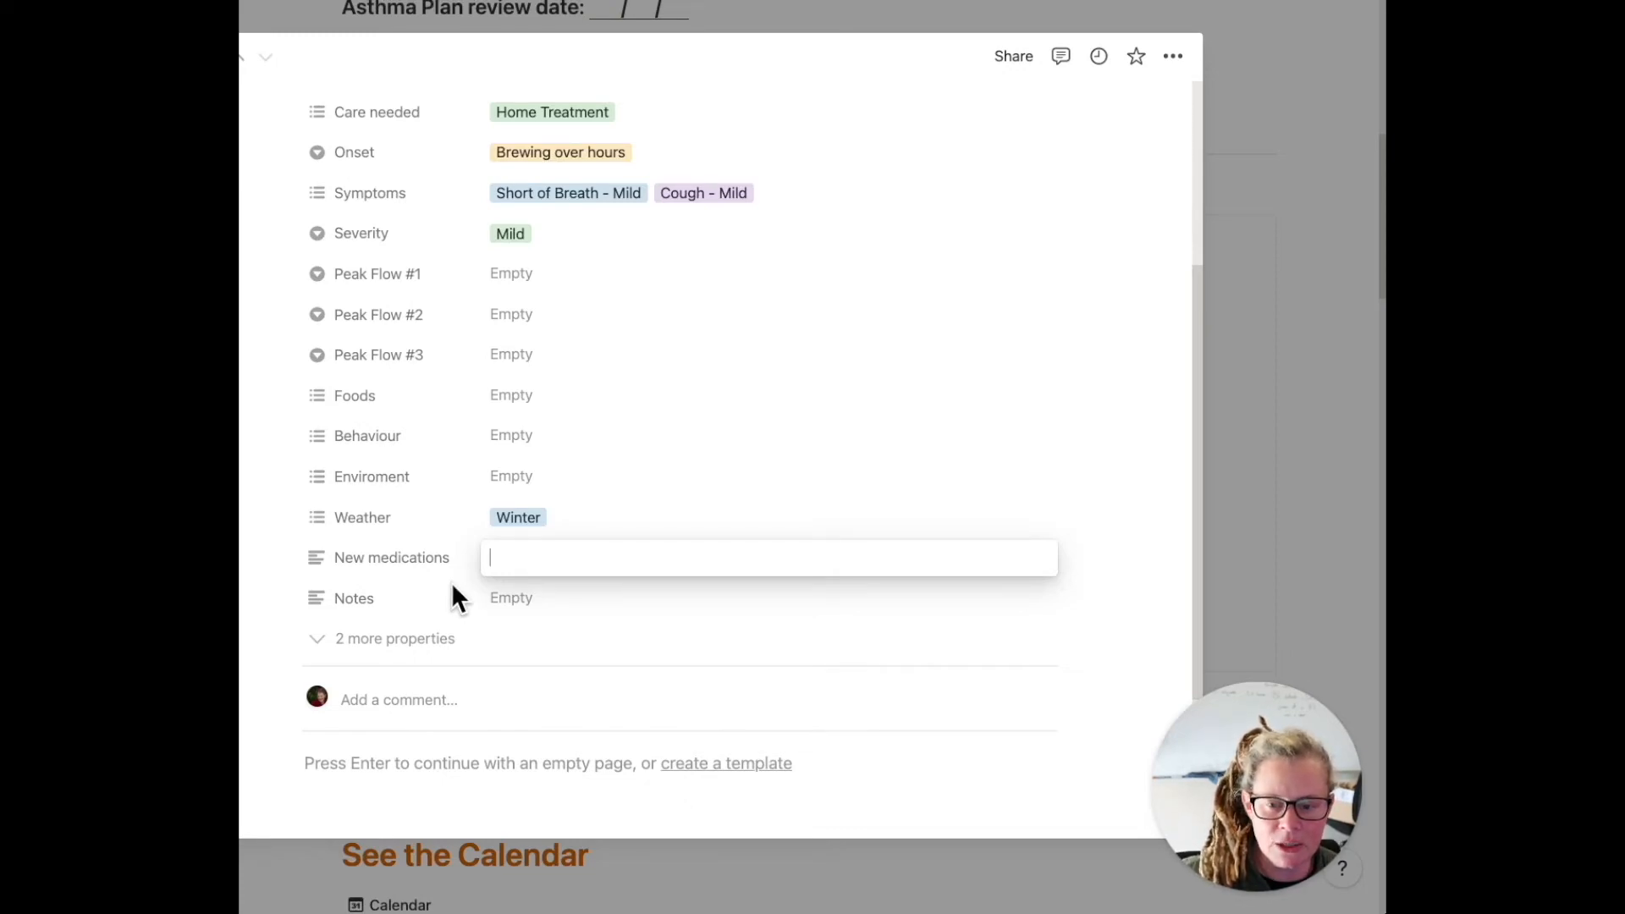
click(510, 607)
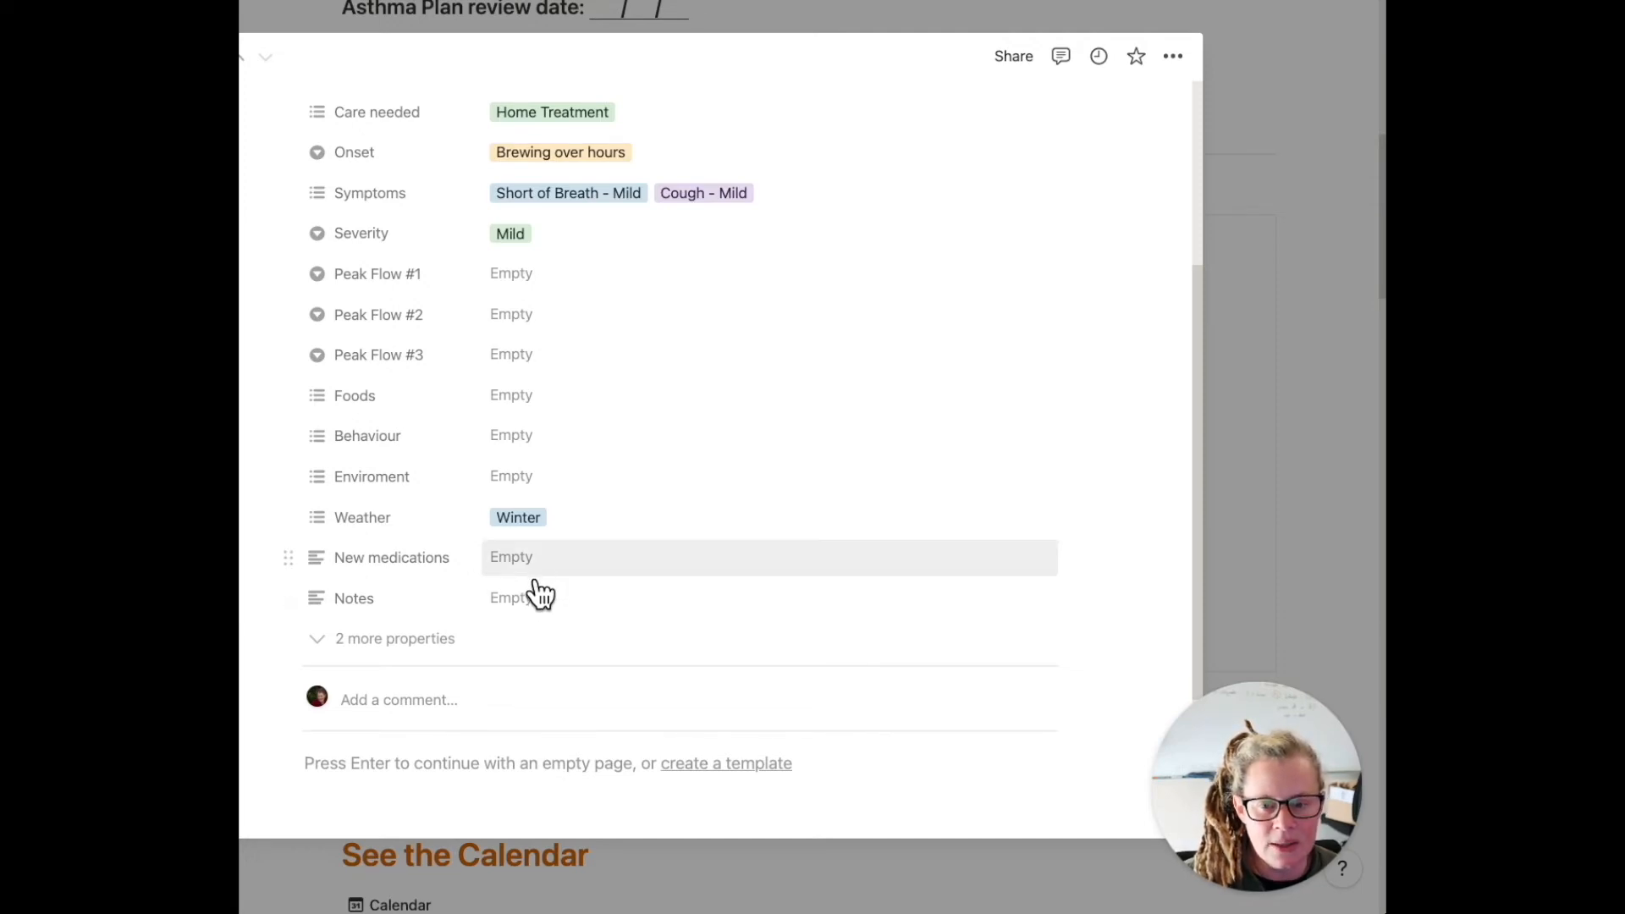
scroll(539, 607, down, 3)
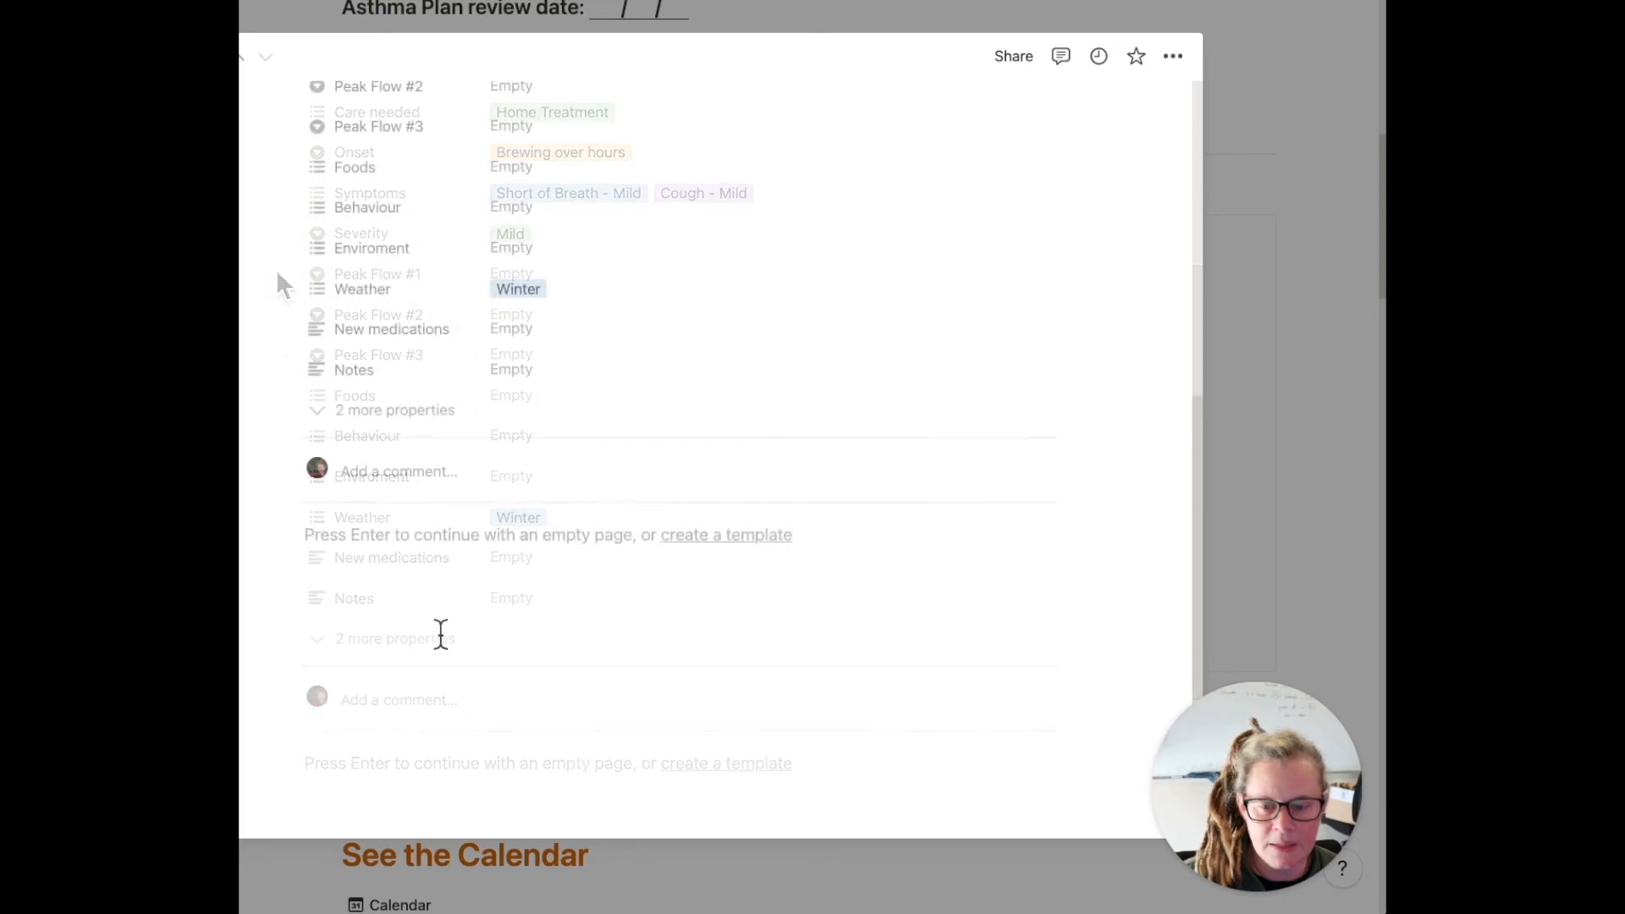
click(464, 590)
scroll(465, 587, up, 1)
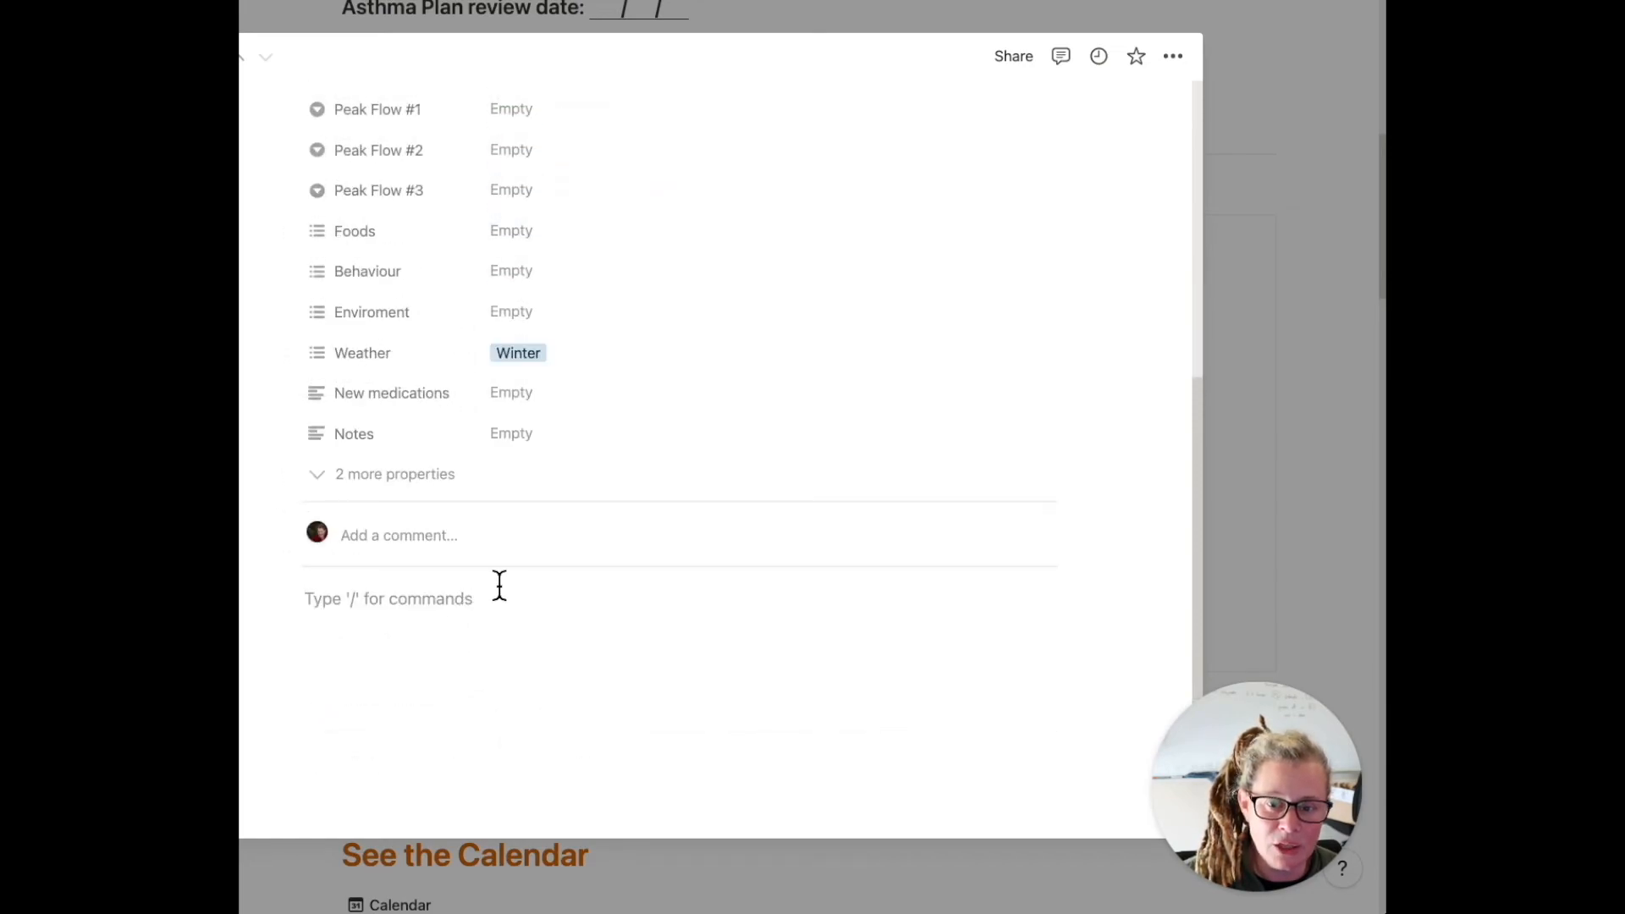
scroll(497, 584, up, 2)
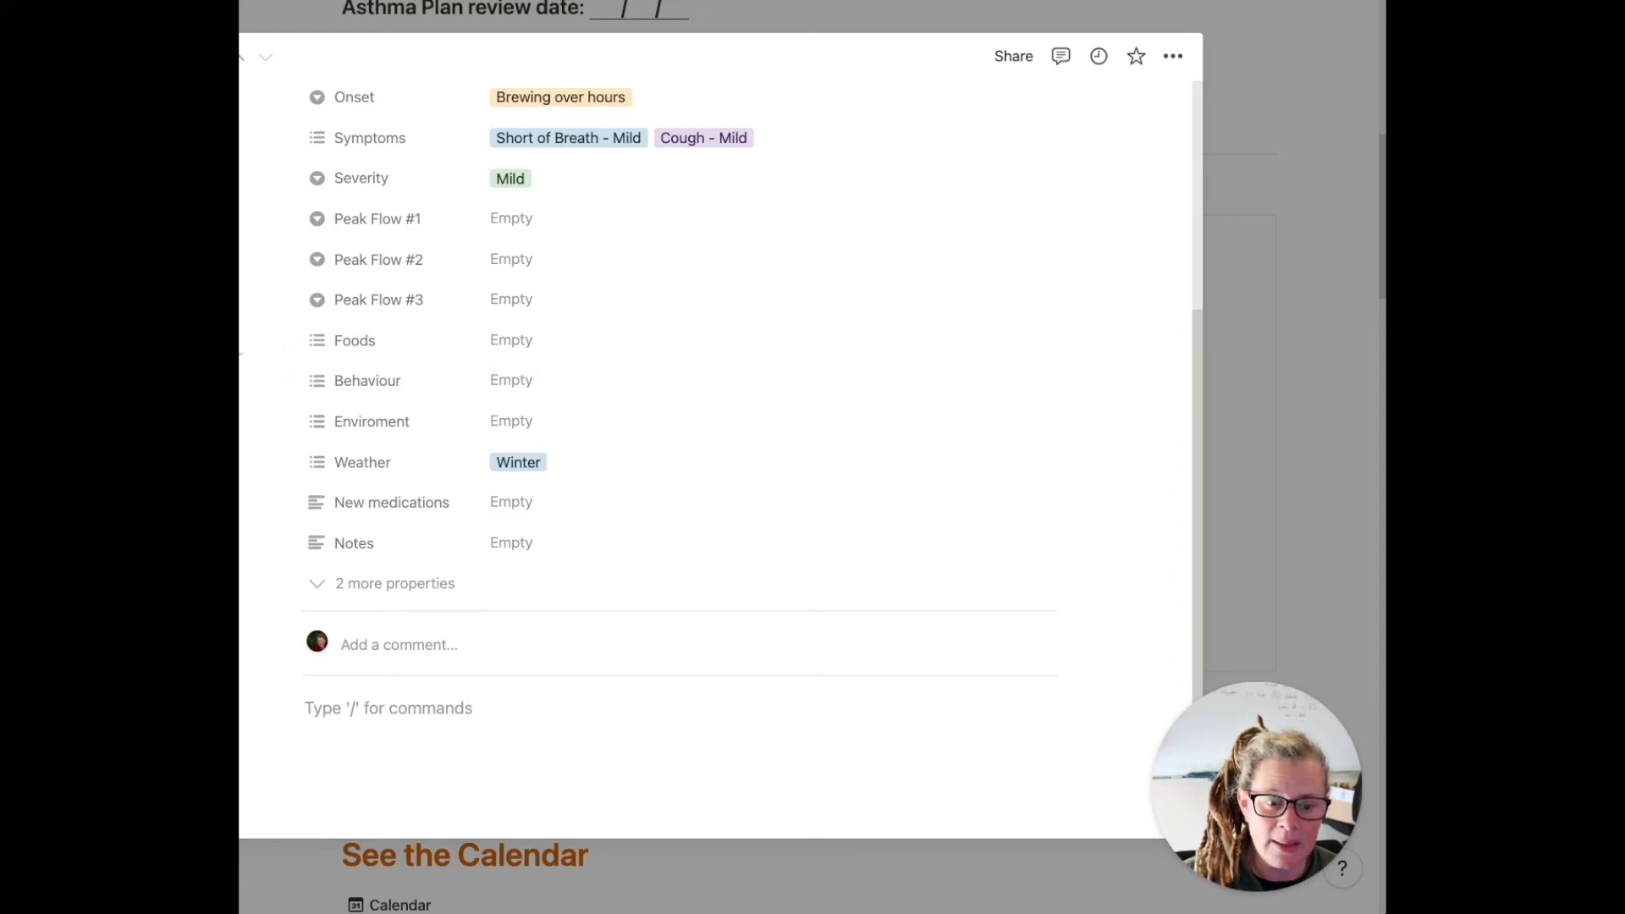
key(Escape)
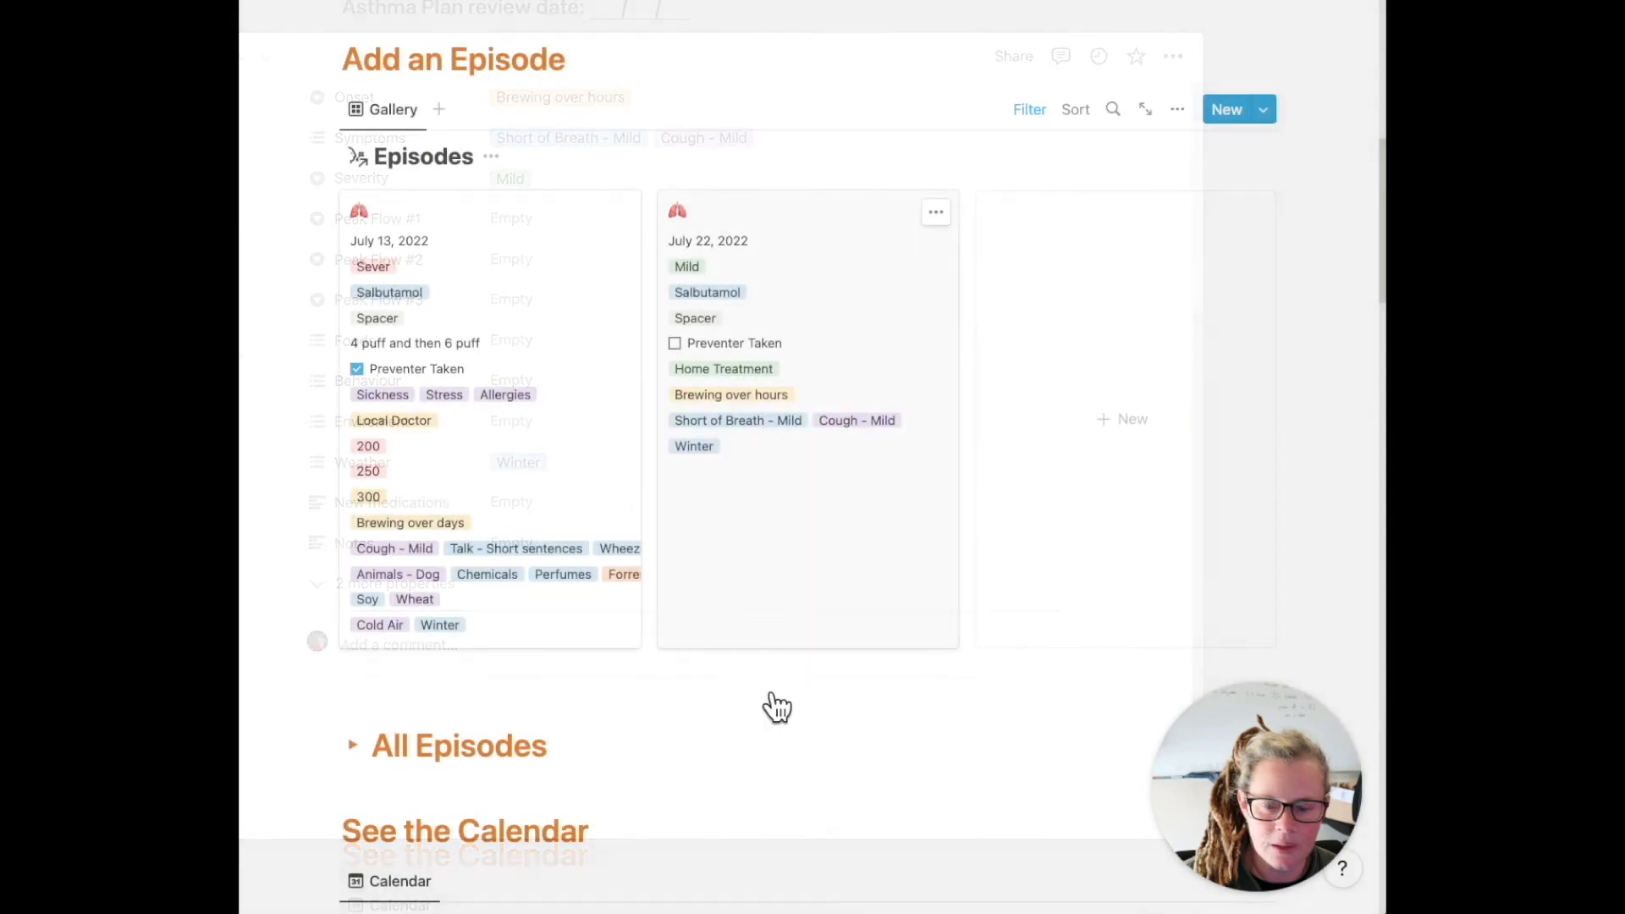
Expand the All Episodes section, look over its table of recorded episodes, and collapse the section again
scroll(759, 683, down, 4)
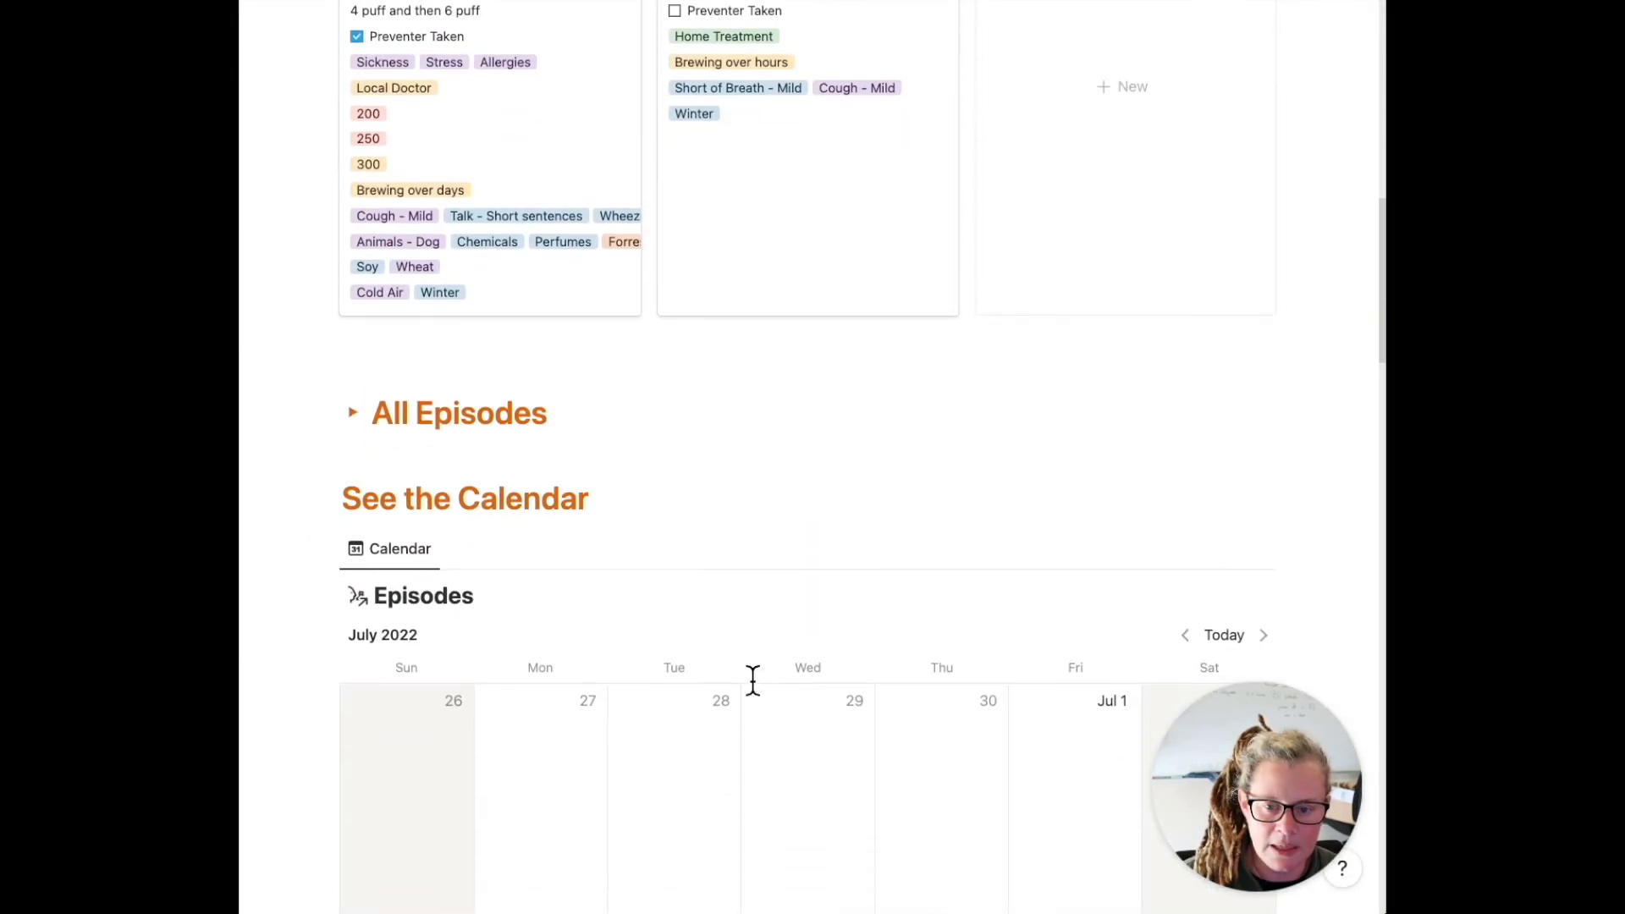
click(354, 415)
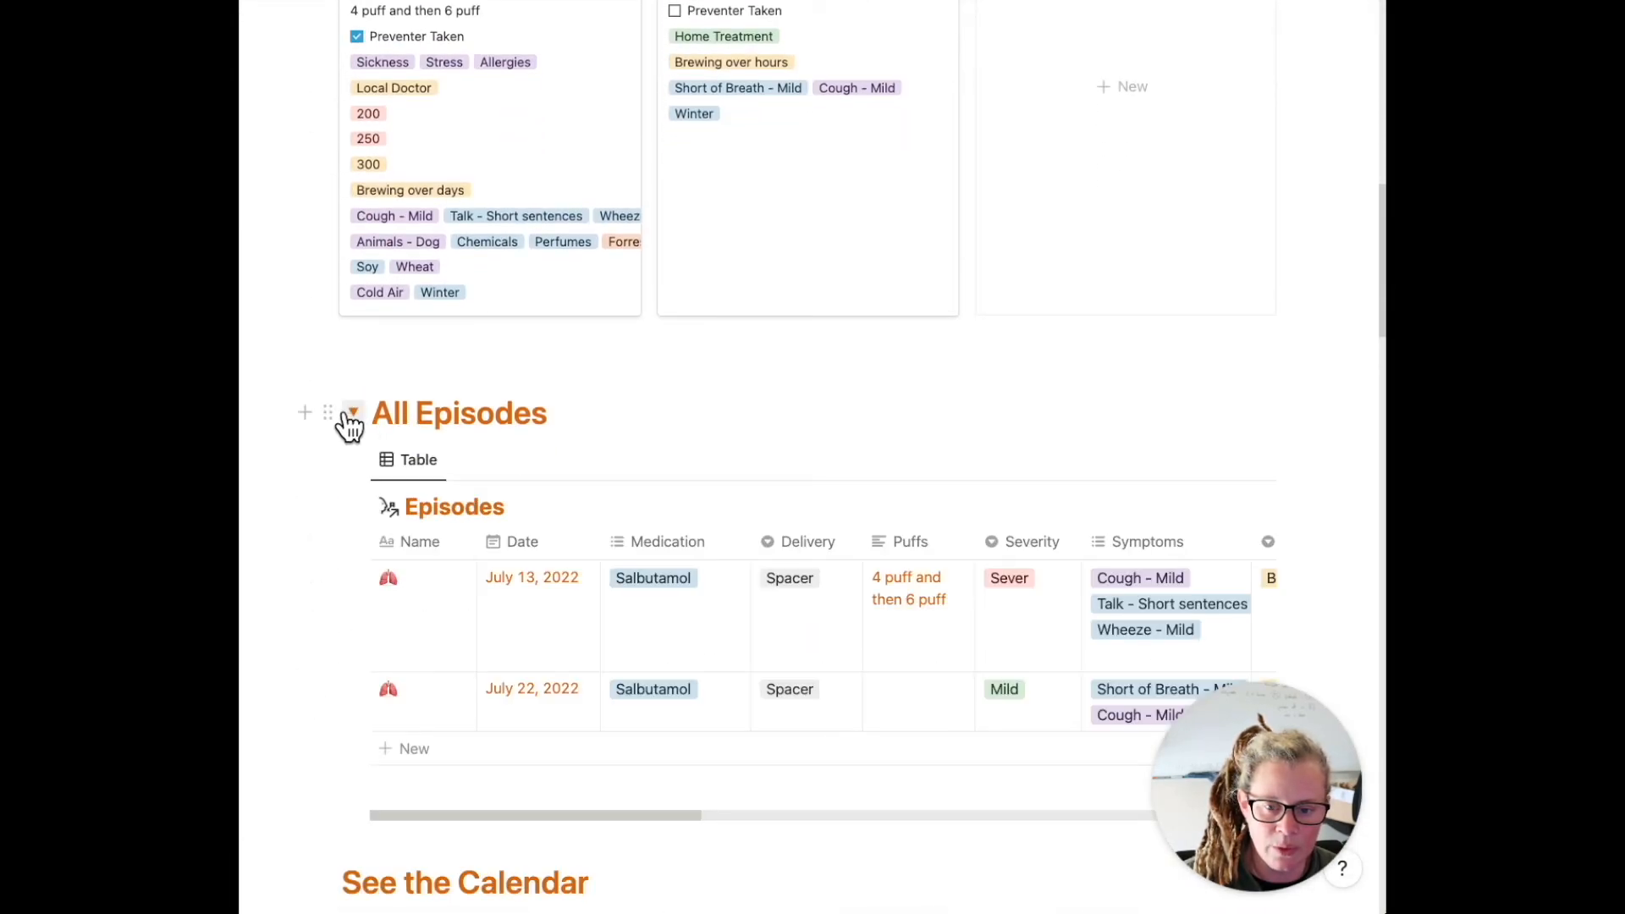
scroll(347, 415, down, 3)
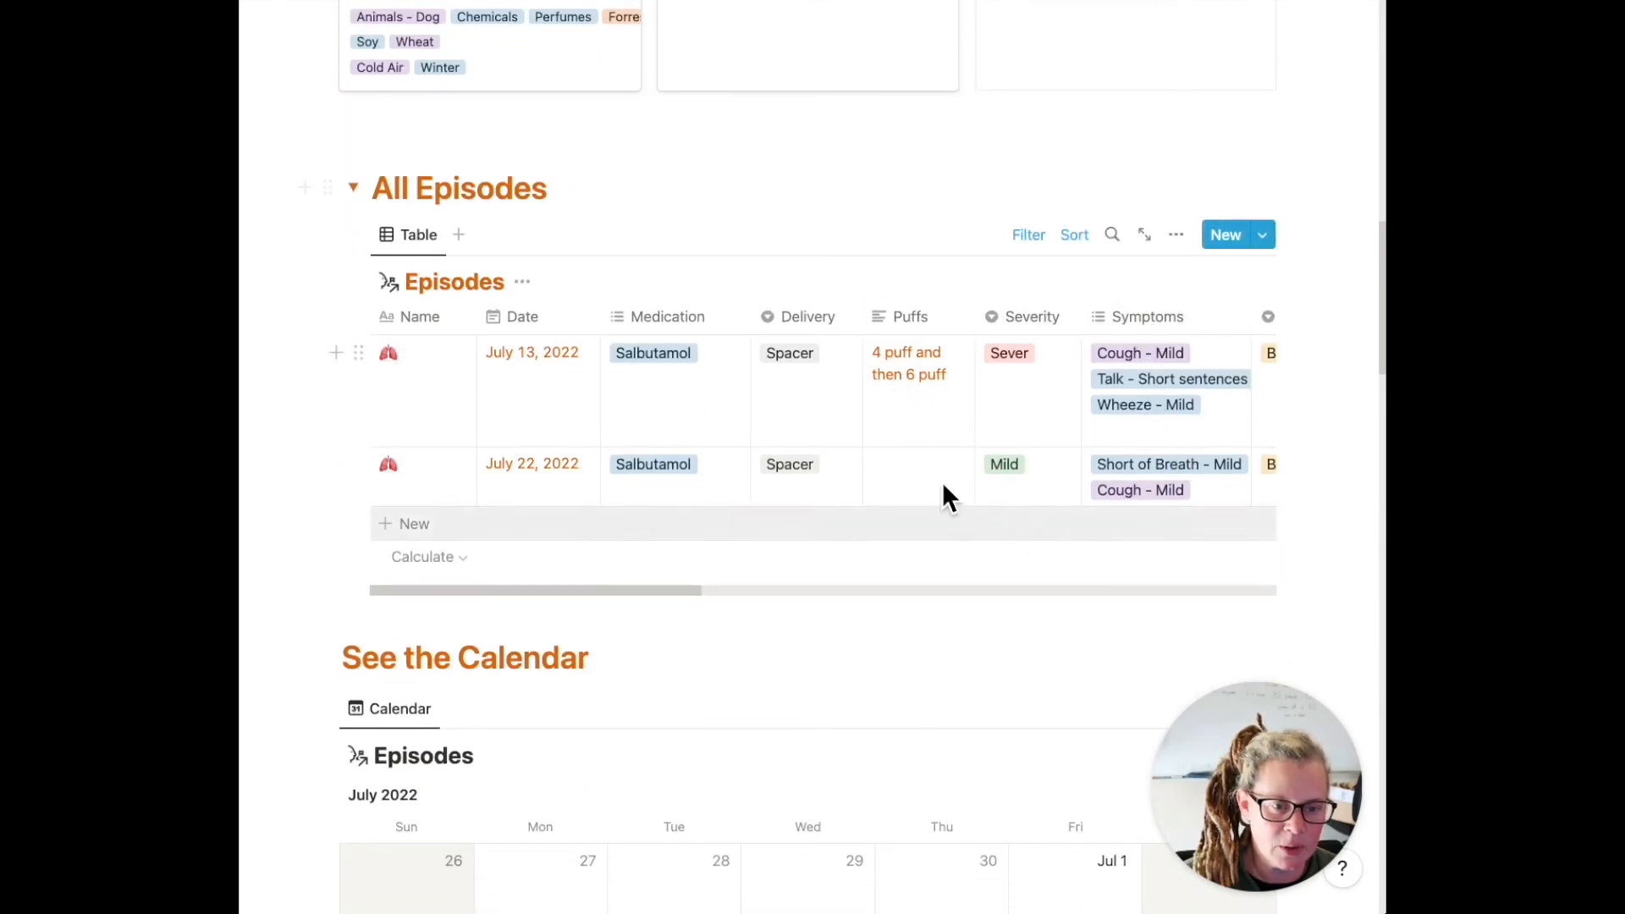
click(355, 189)
Examine the July 2022 calendar of episodes, from the start of the month down to the entries on the 13th and 22nd
scroll(367, 207, down, 3)
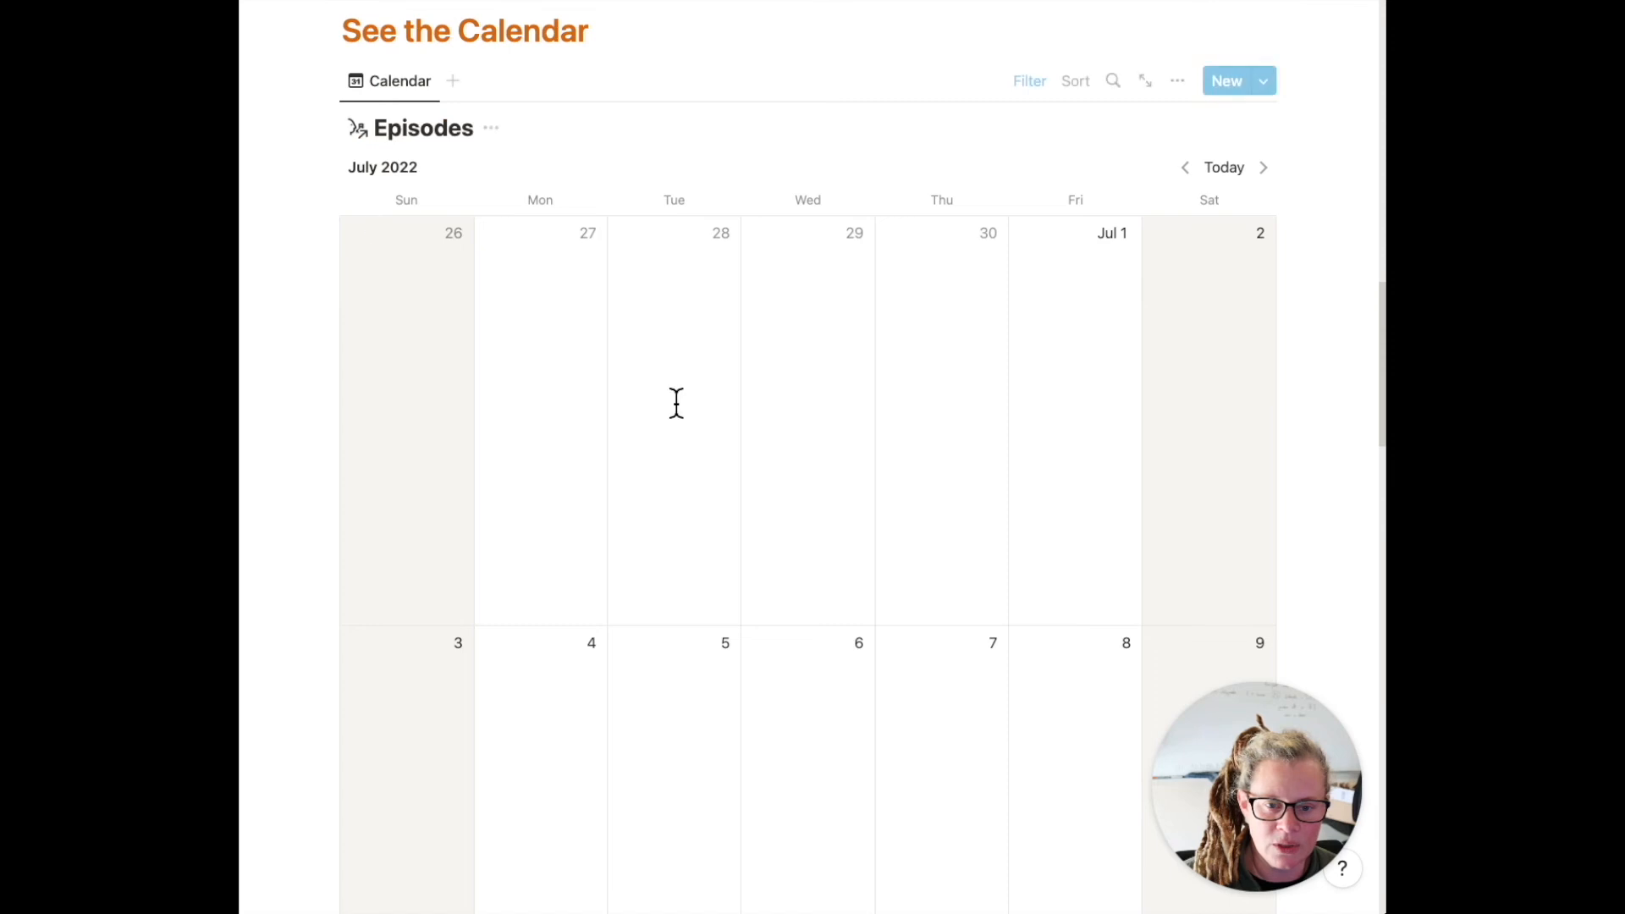
scroll(765, 478, down, 5)
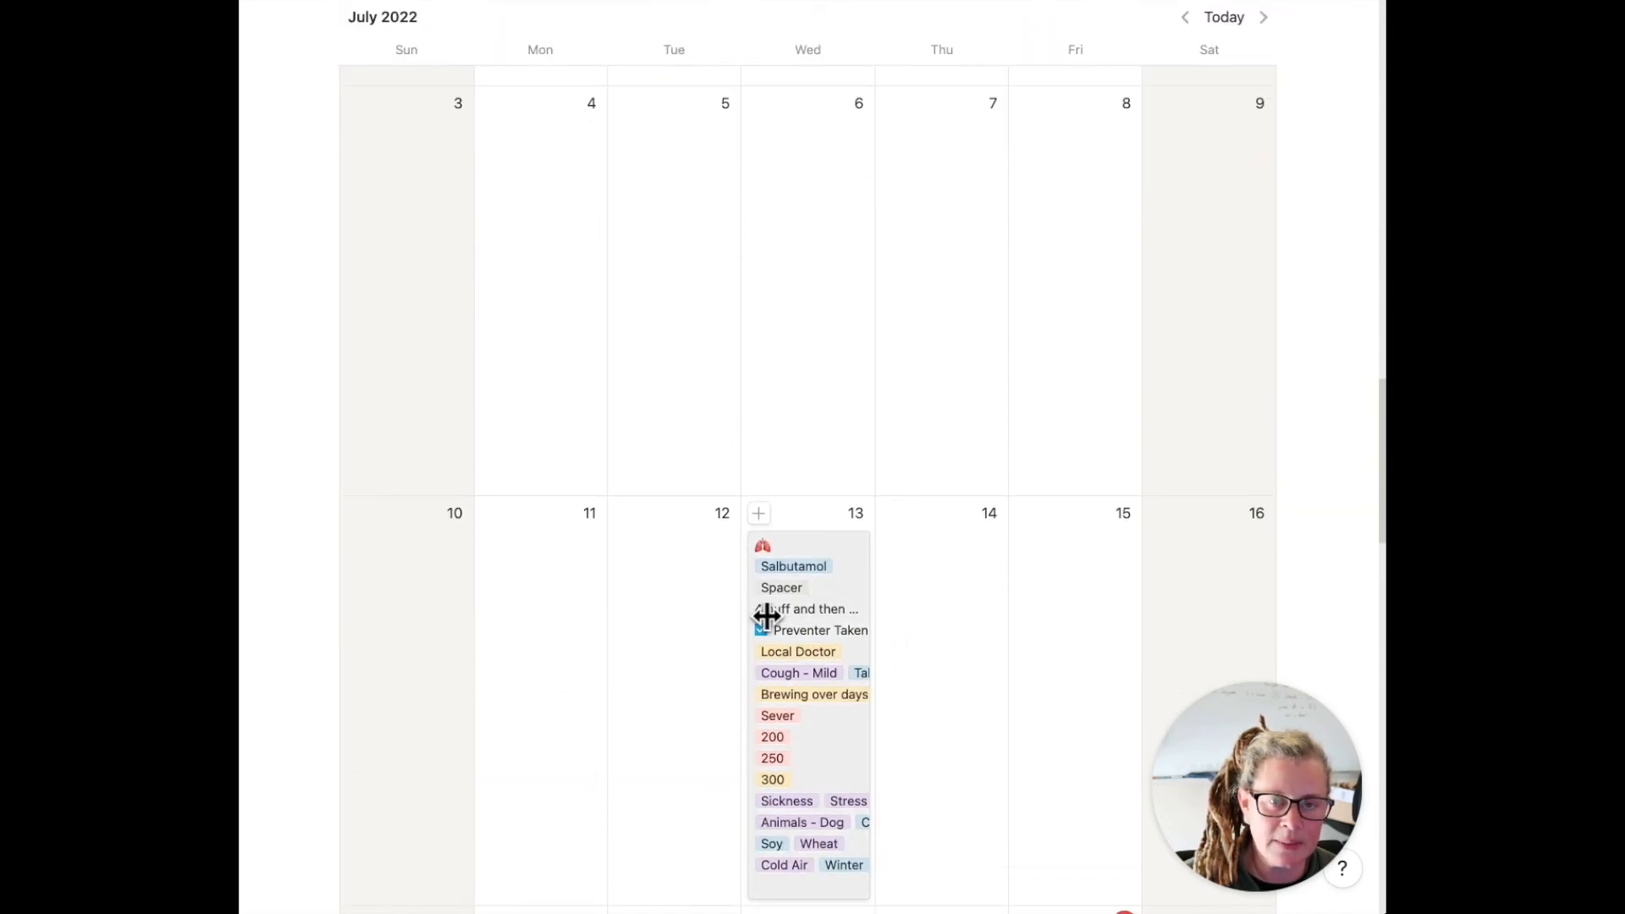
scroll(736, 622, down, 2)
scroll(719, 617, down, 1)
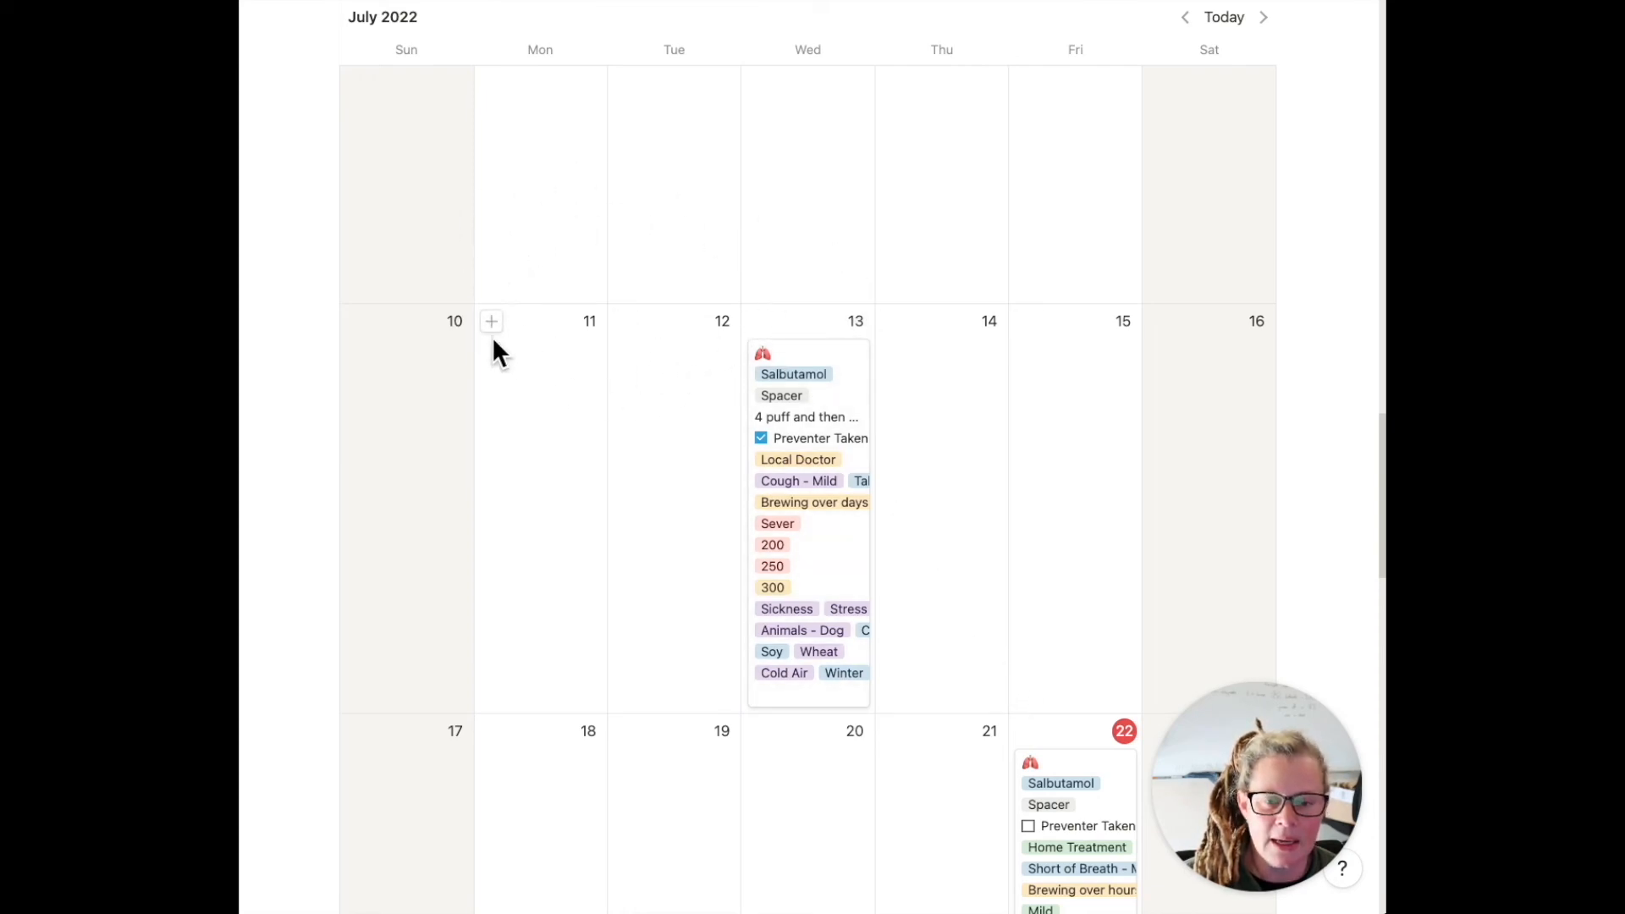
scroll(493, 338, down, 3)
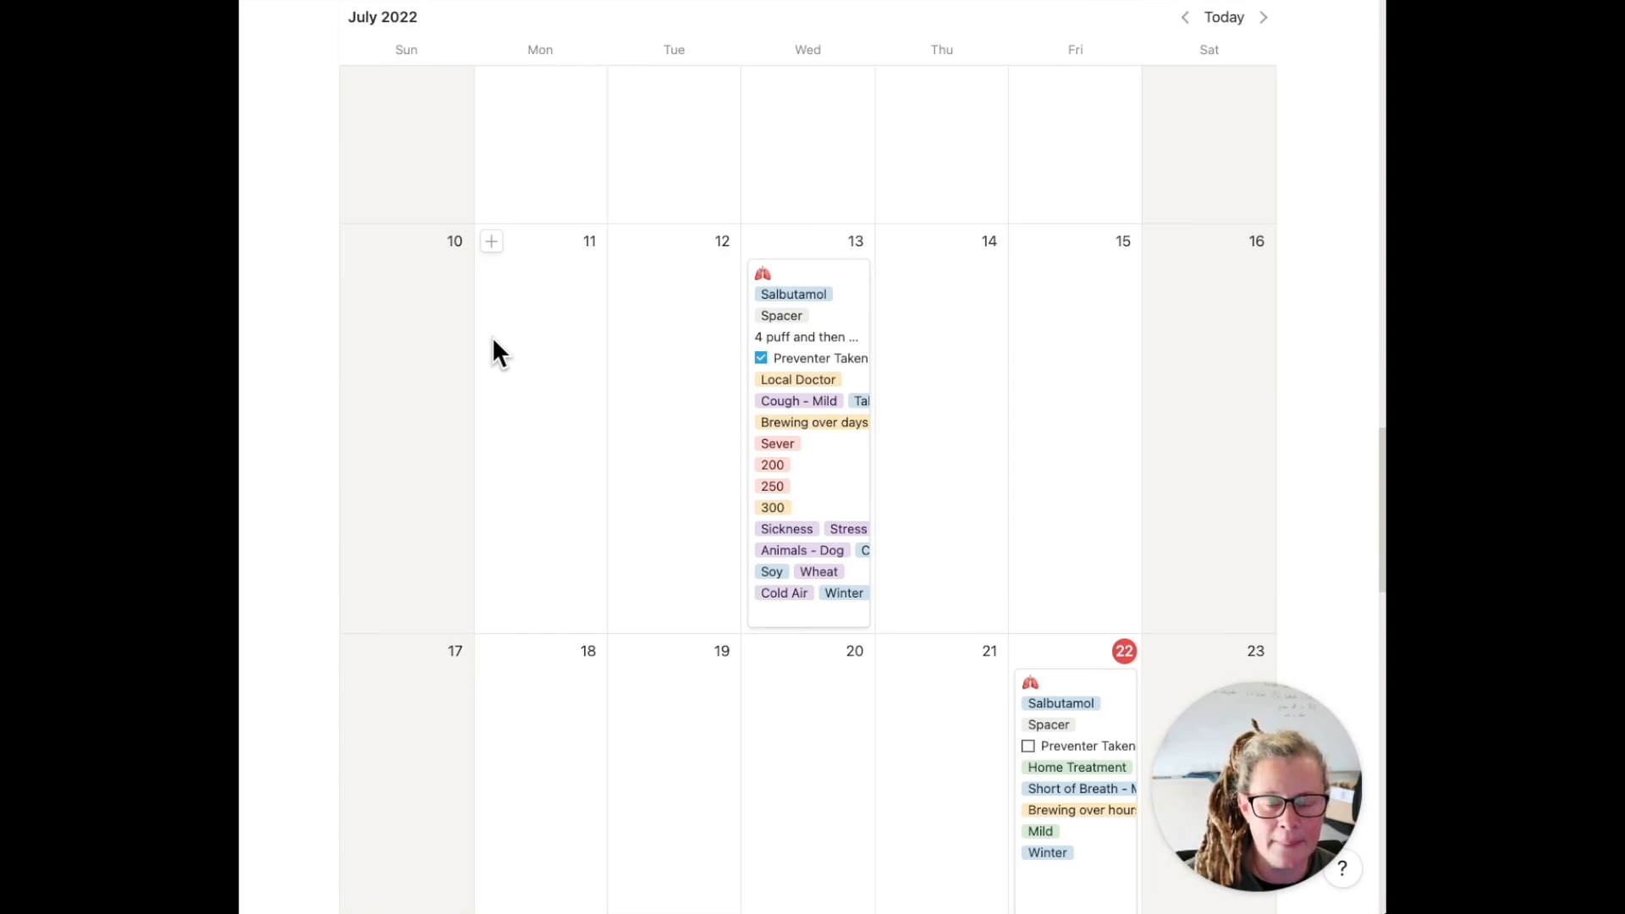
scroll(498, 352, down, 5)
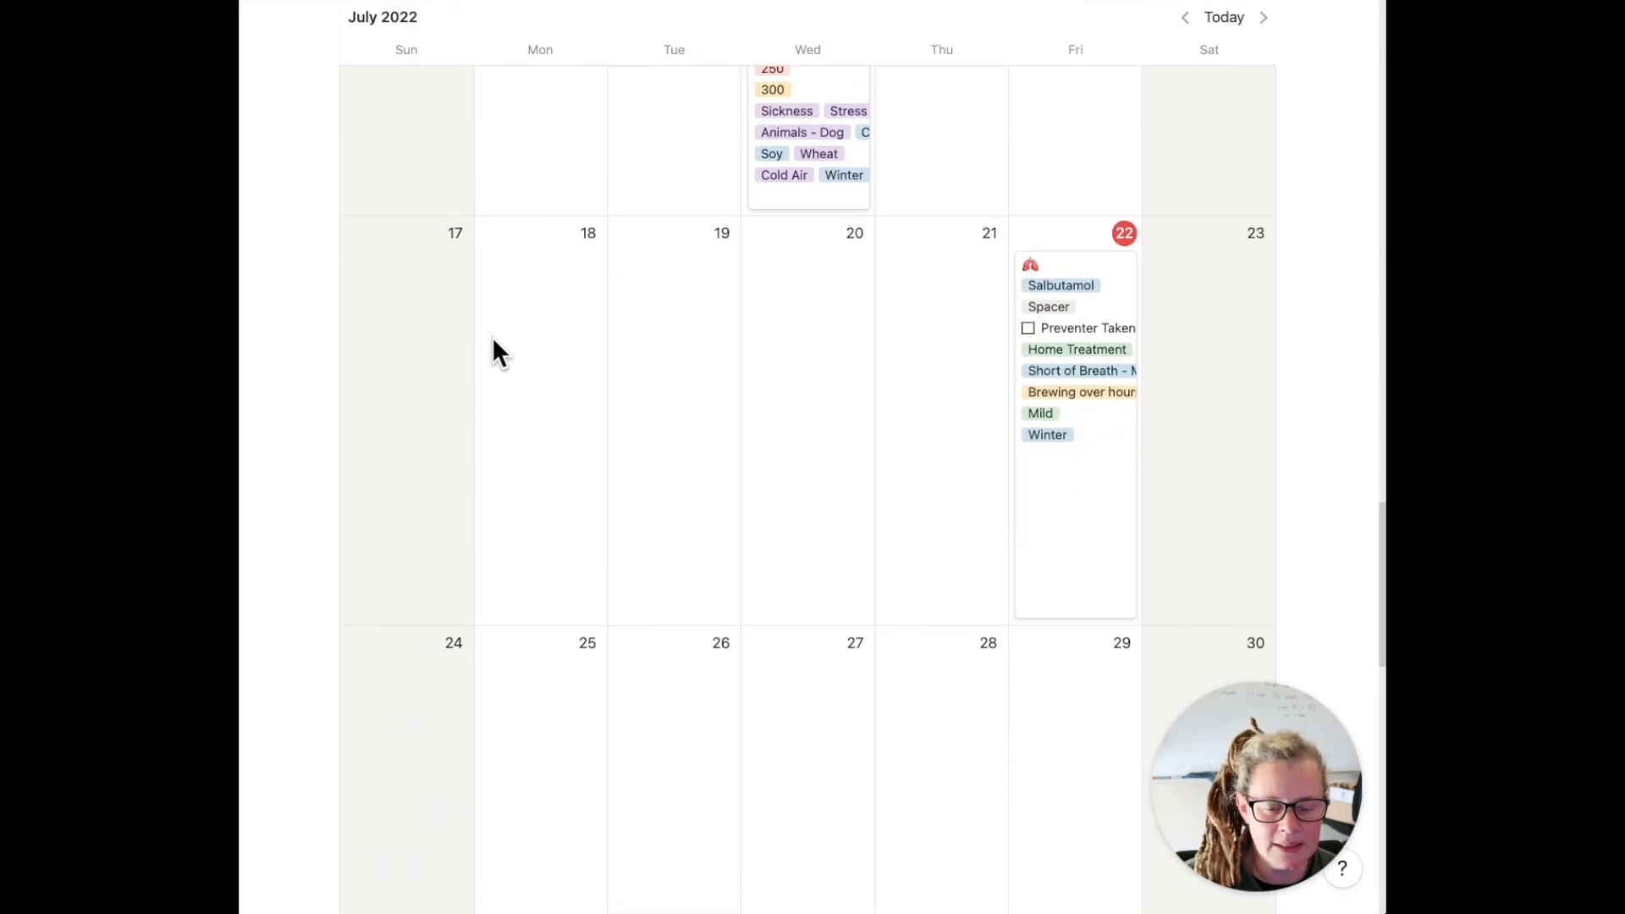